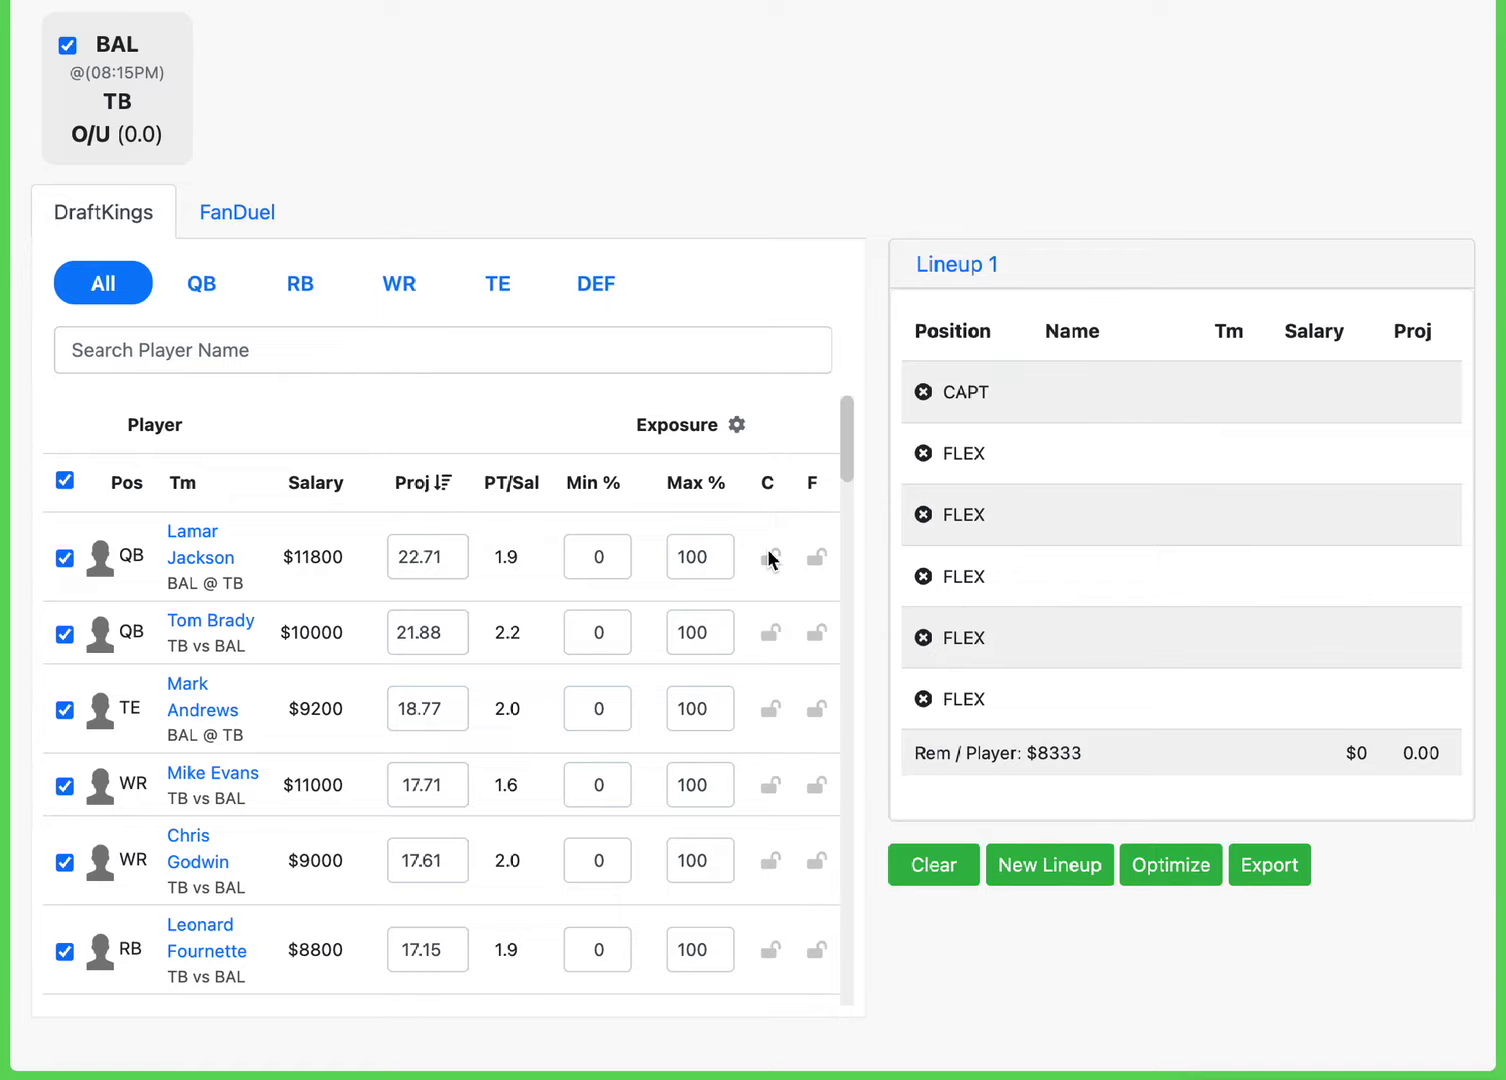
- Toggle Lamar Jackson's captain lock on and off, leaving Lineup 1 at $0 and 0.00 points
{"action": "left_click", "coordinate": [769, 560]}
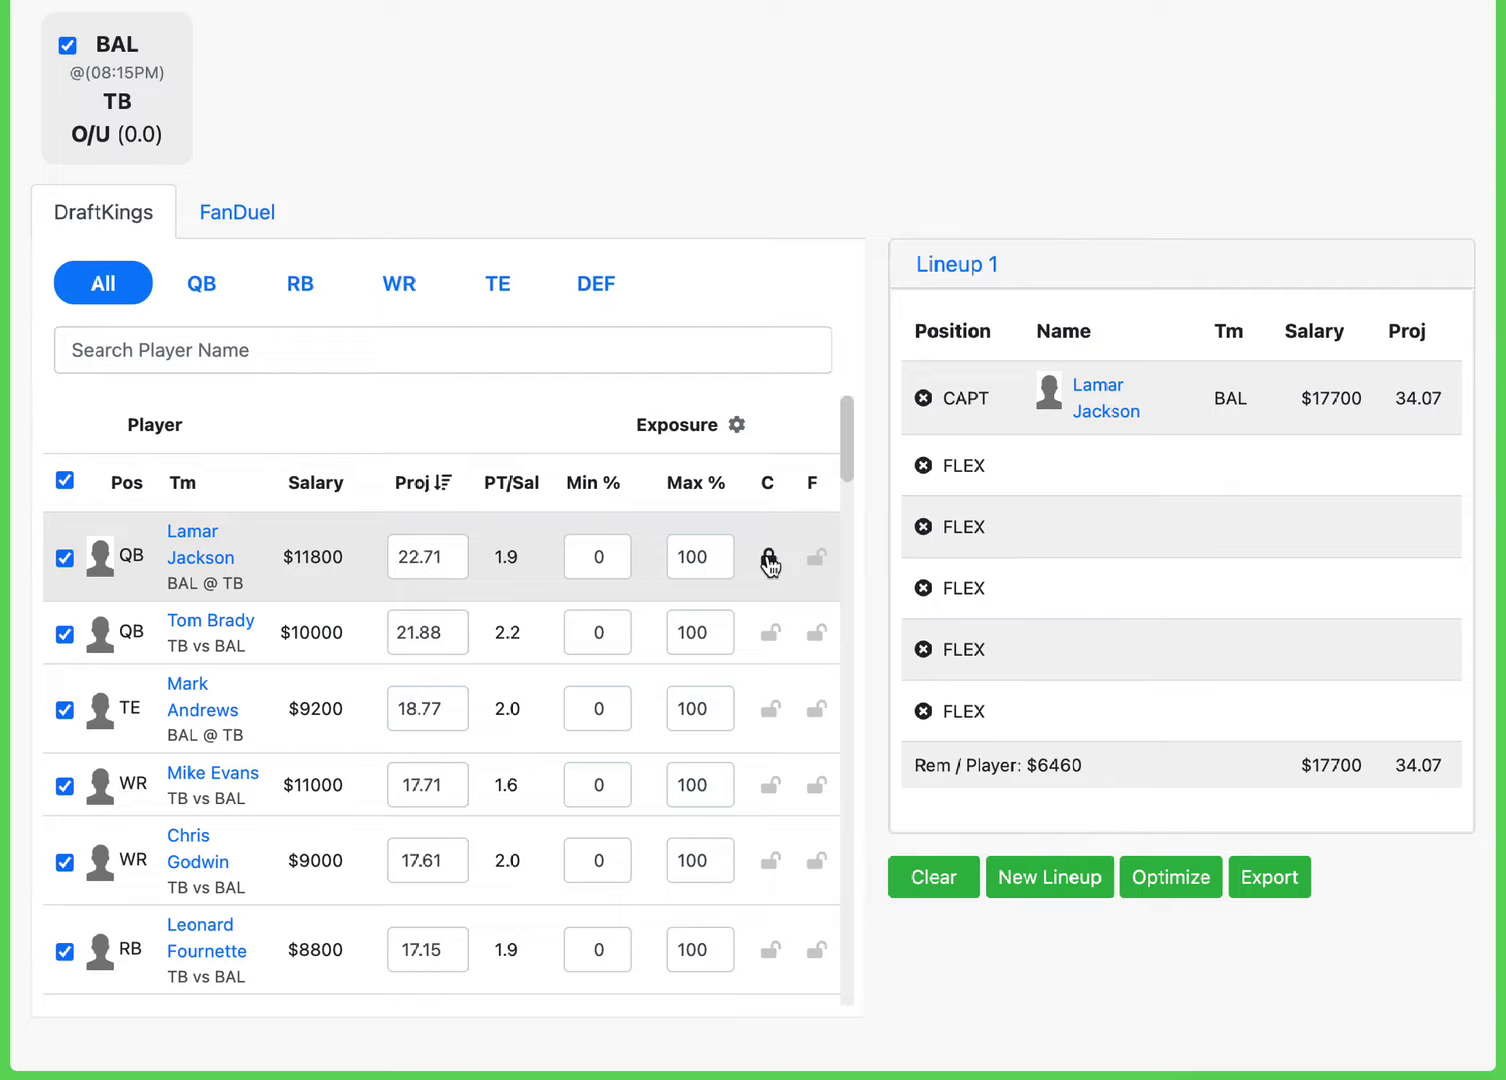
{"action": "left_click", "coordinate": [770, 560]}
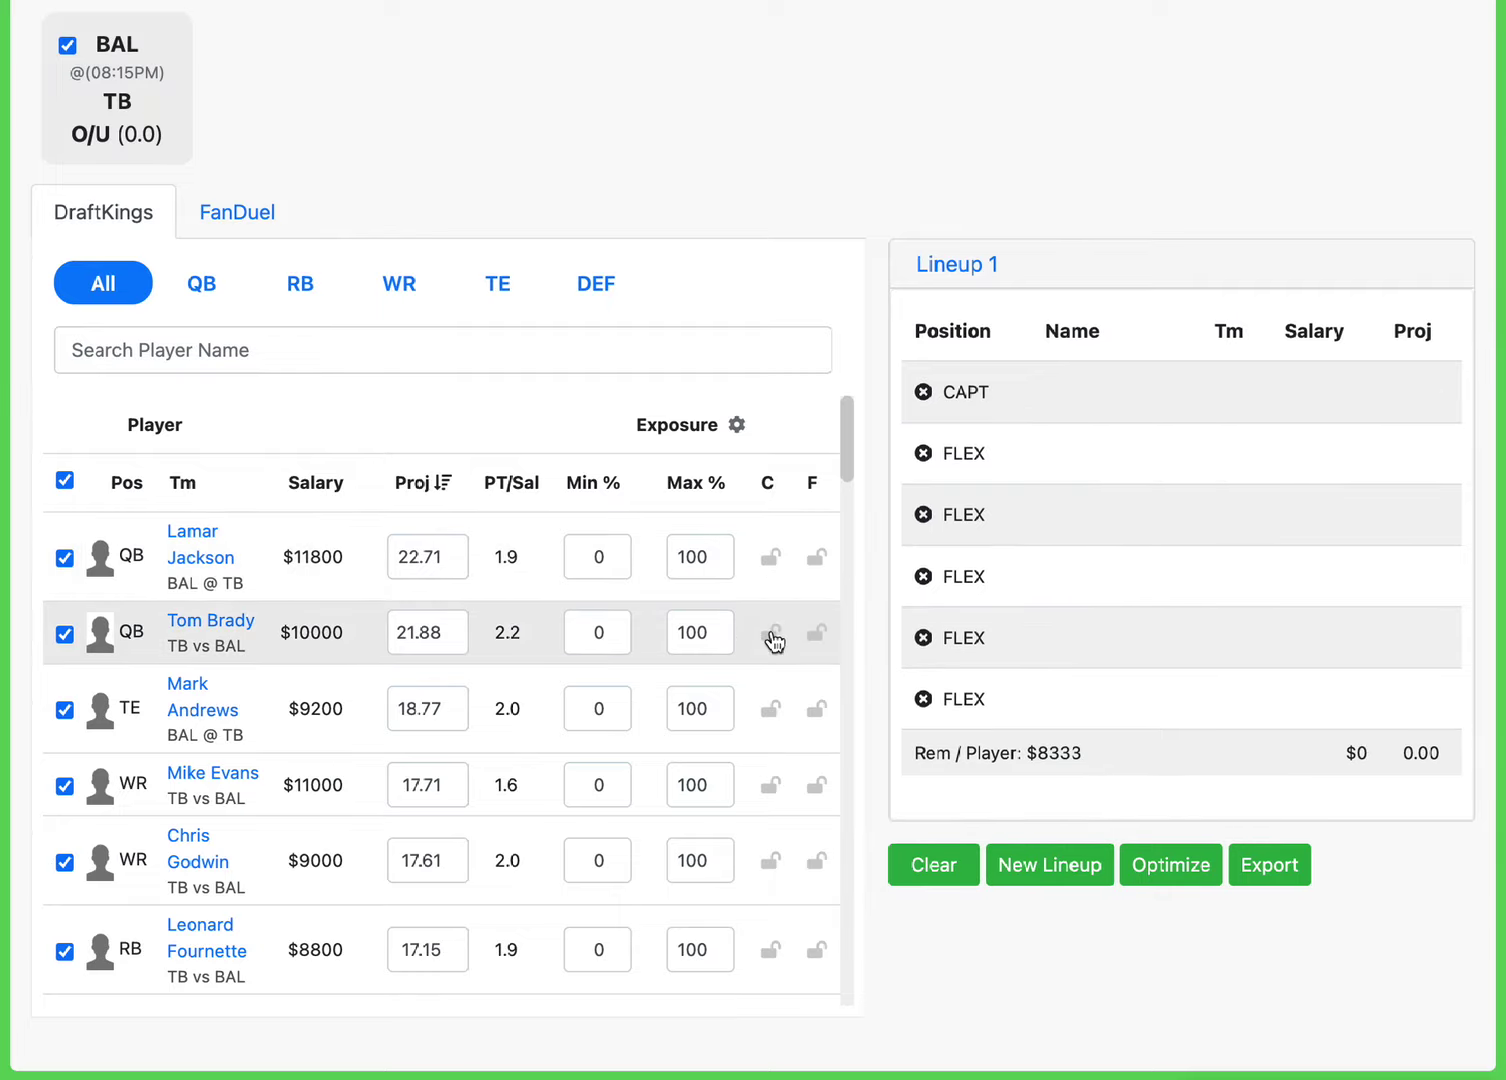
- Lock Tom Brady as captain and Chris Godwin as flex, bringing Lineup 1 to $24000 and 50.43 points
{"action": "left_click", "coordinate": [770, 634]}
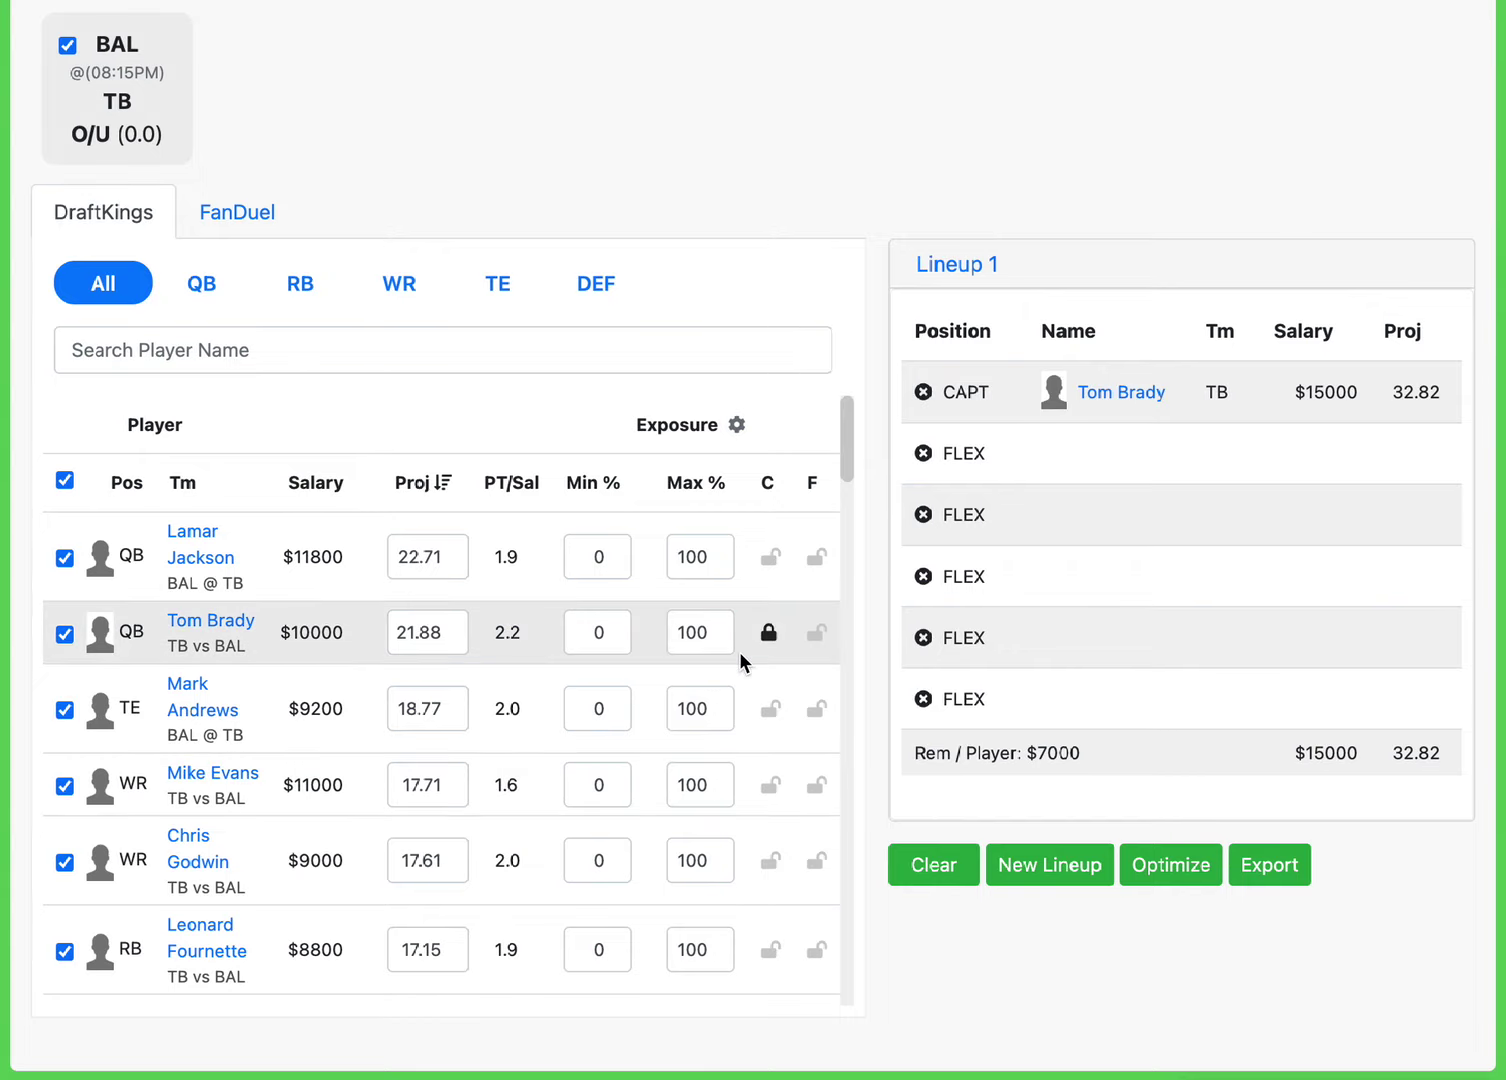
{"action": "left_click", "coordinate": [817, 863]}
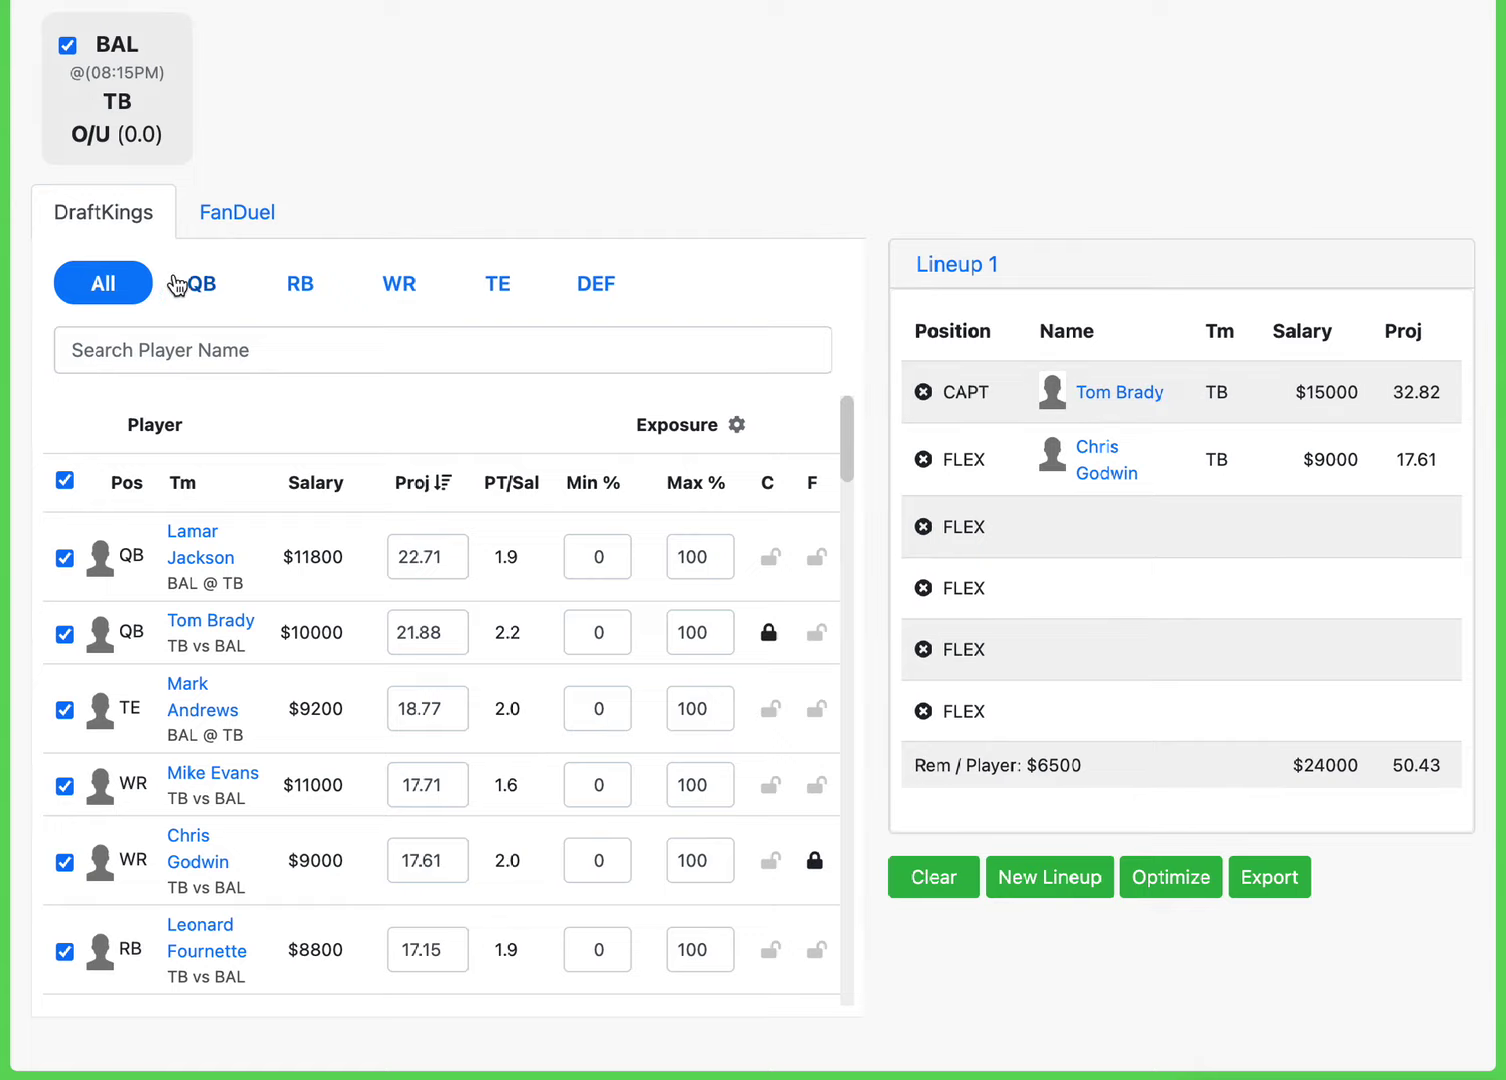
- After briefly flexing Lamar Jackson and removing him, lock Mark Andrews as the second flex
{"action": "left_click", "coordinate": [815, 560]}
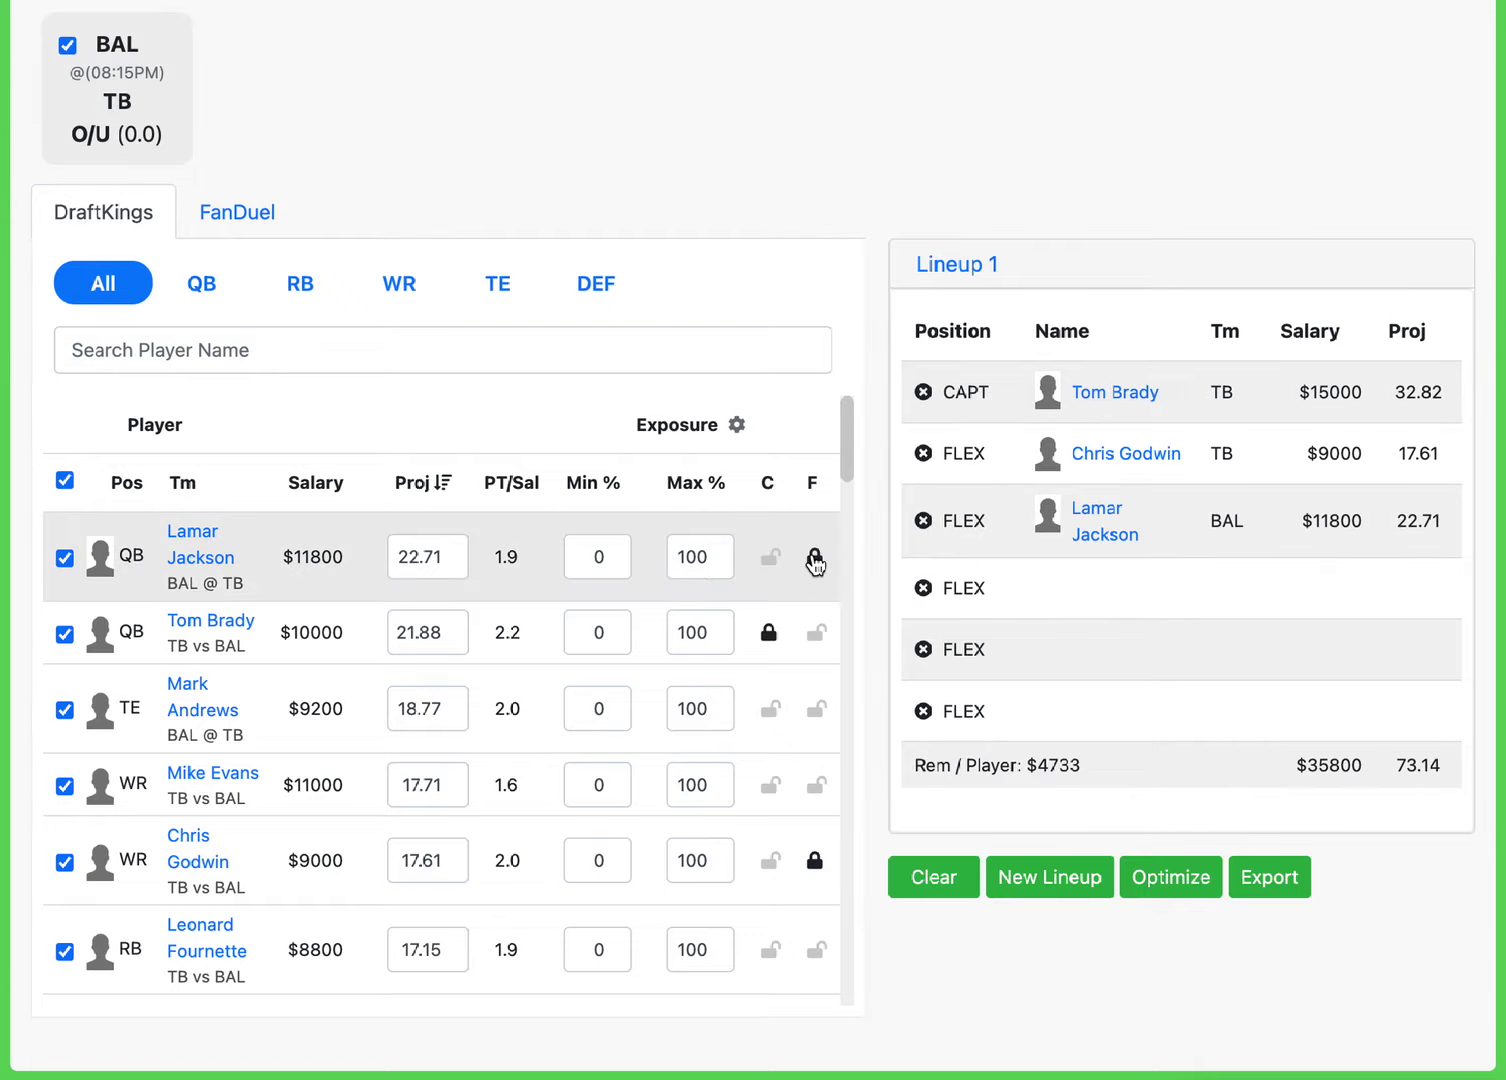
{"action": "left_click", "coordinate": [815, 563]}
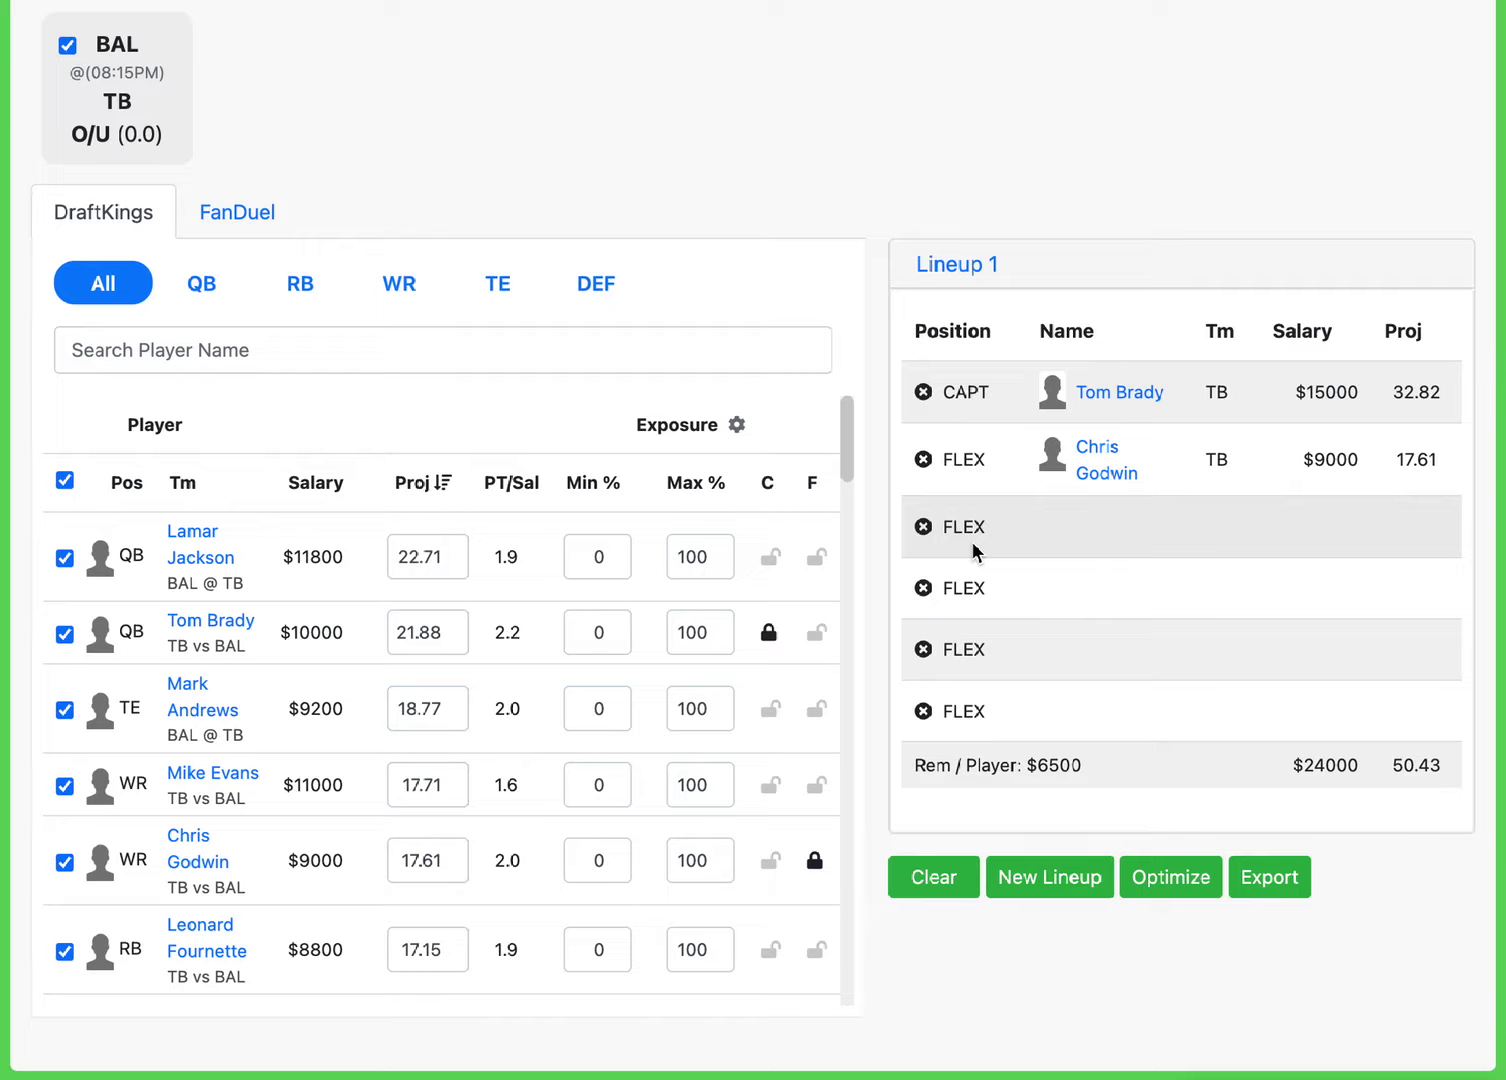
{"action": "left_click", "coordinate": [817, 710]}
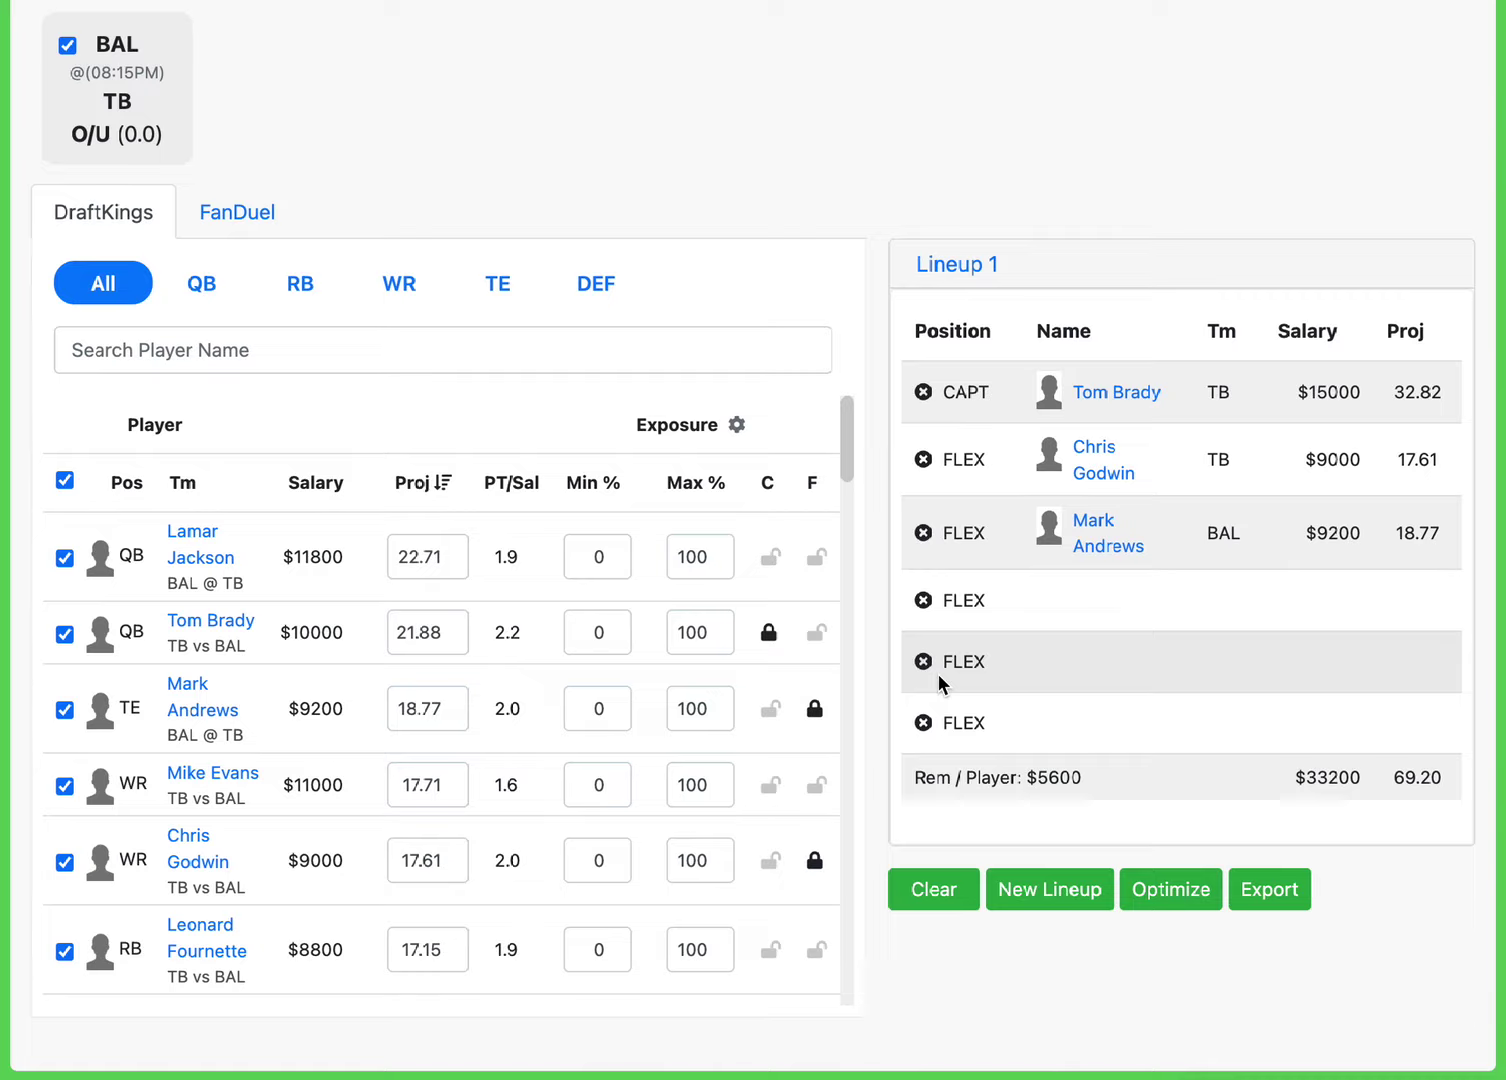
{"action": "scroll", "coordinate": [478, 749], "scroll_direction": "down", "scroll_amount": 3}
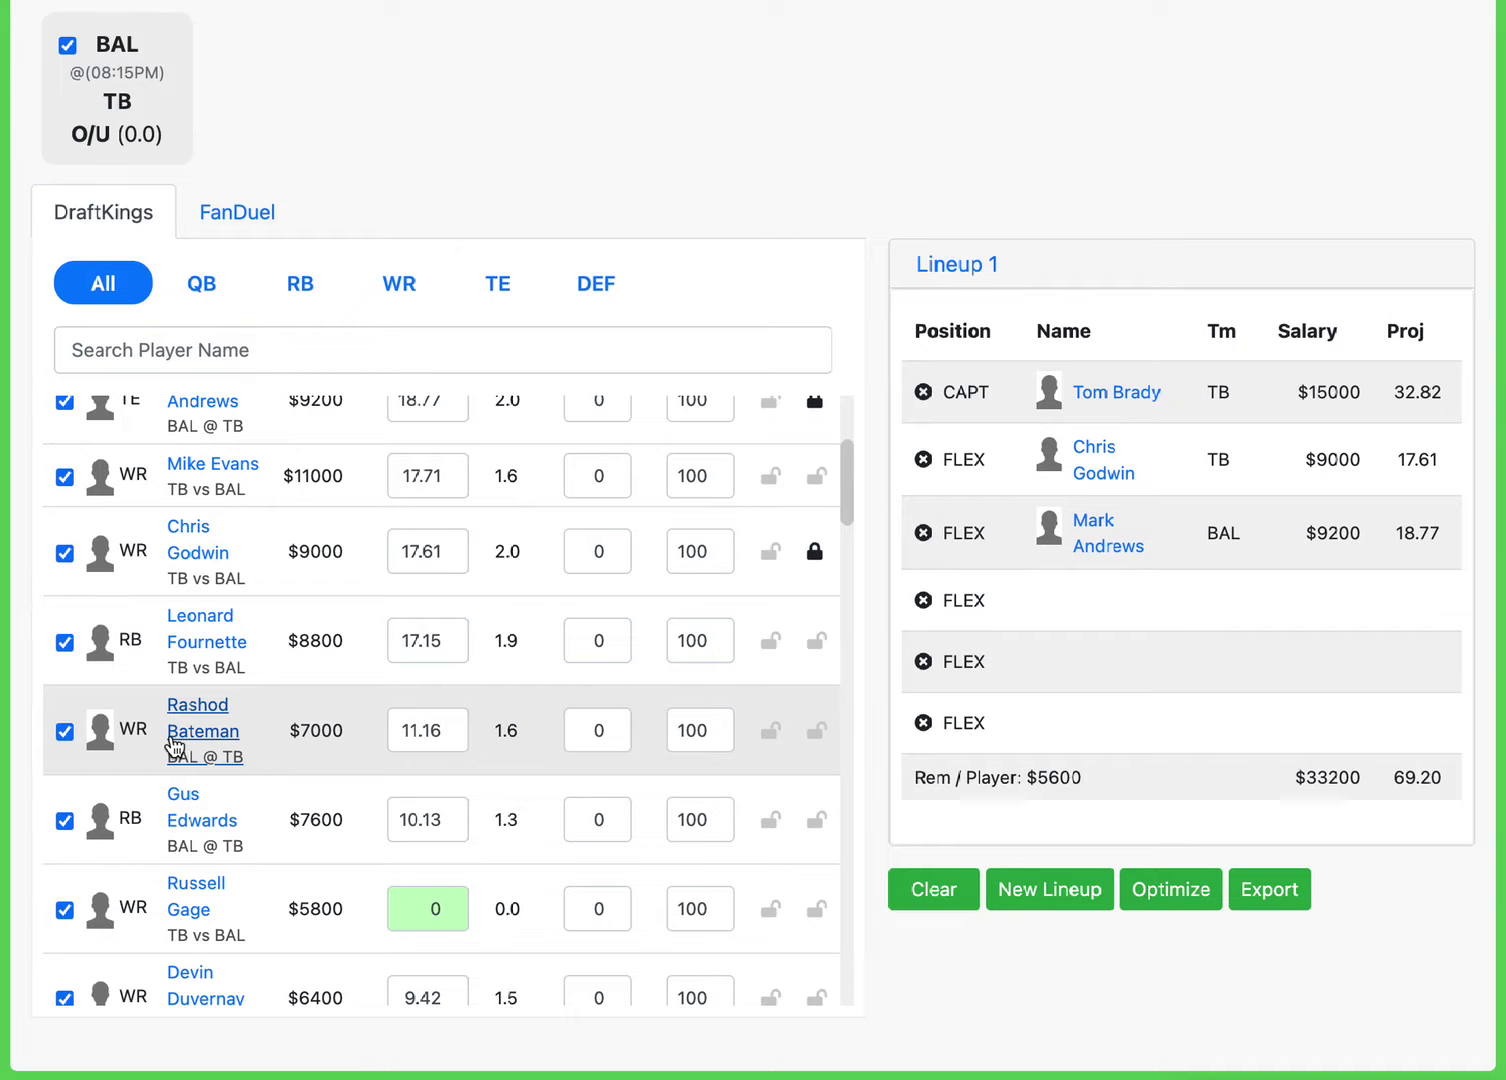
{"action": "scroll", "coordinate": [175, 744], "scroll_direction": "up", "scroll_amount": 4}
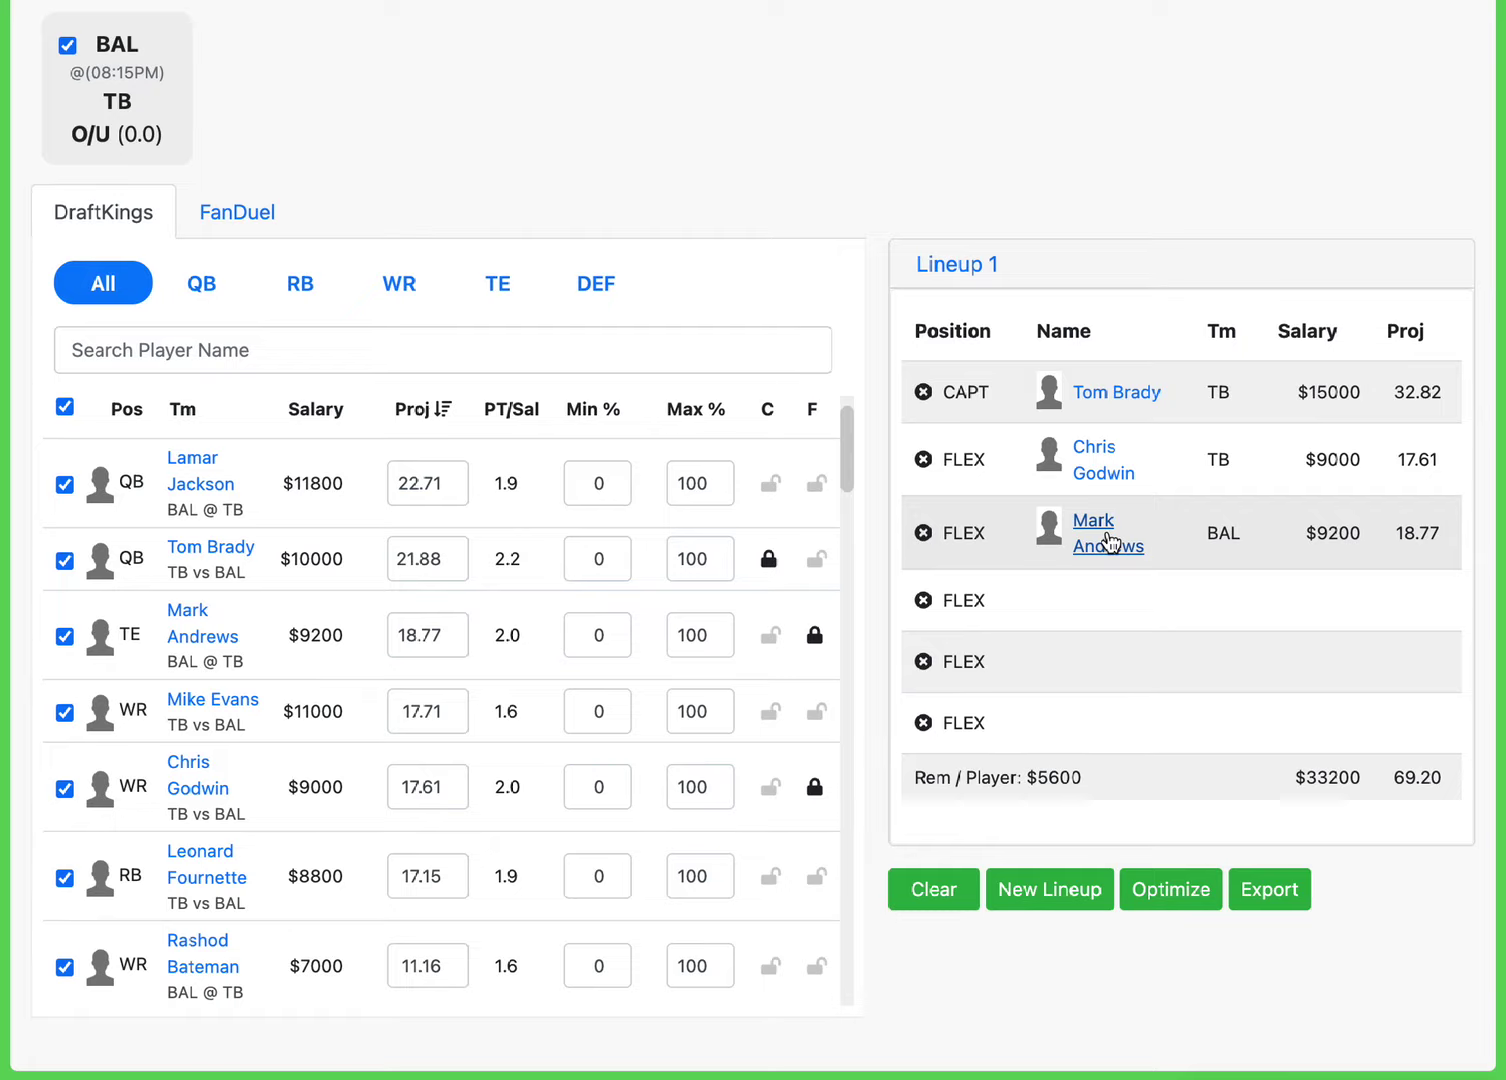
{"action": "scroll", "coordinate": [280, 860], "scroll_direction": "down", "scroll_amount": 1}
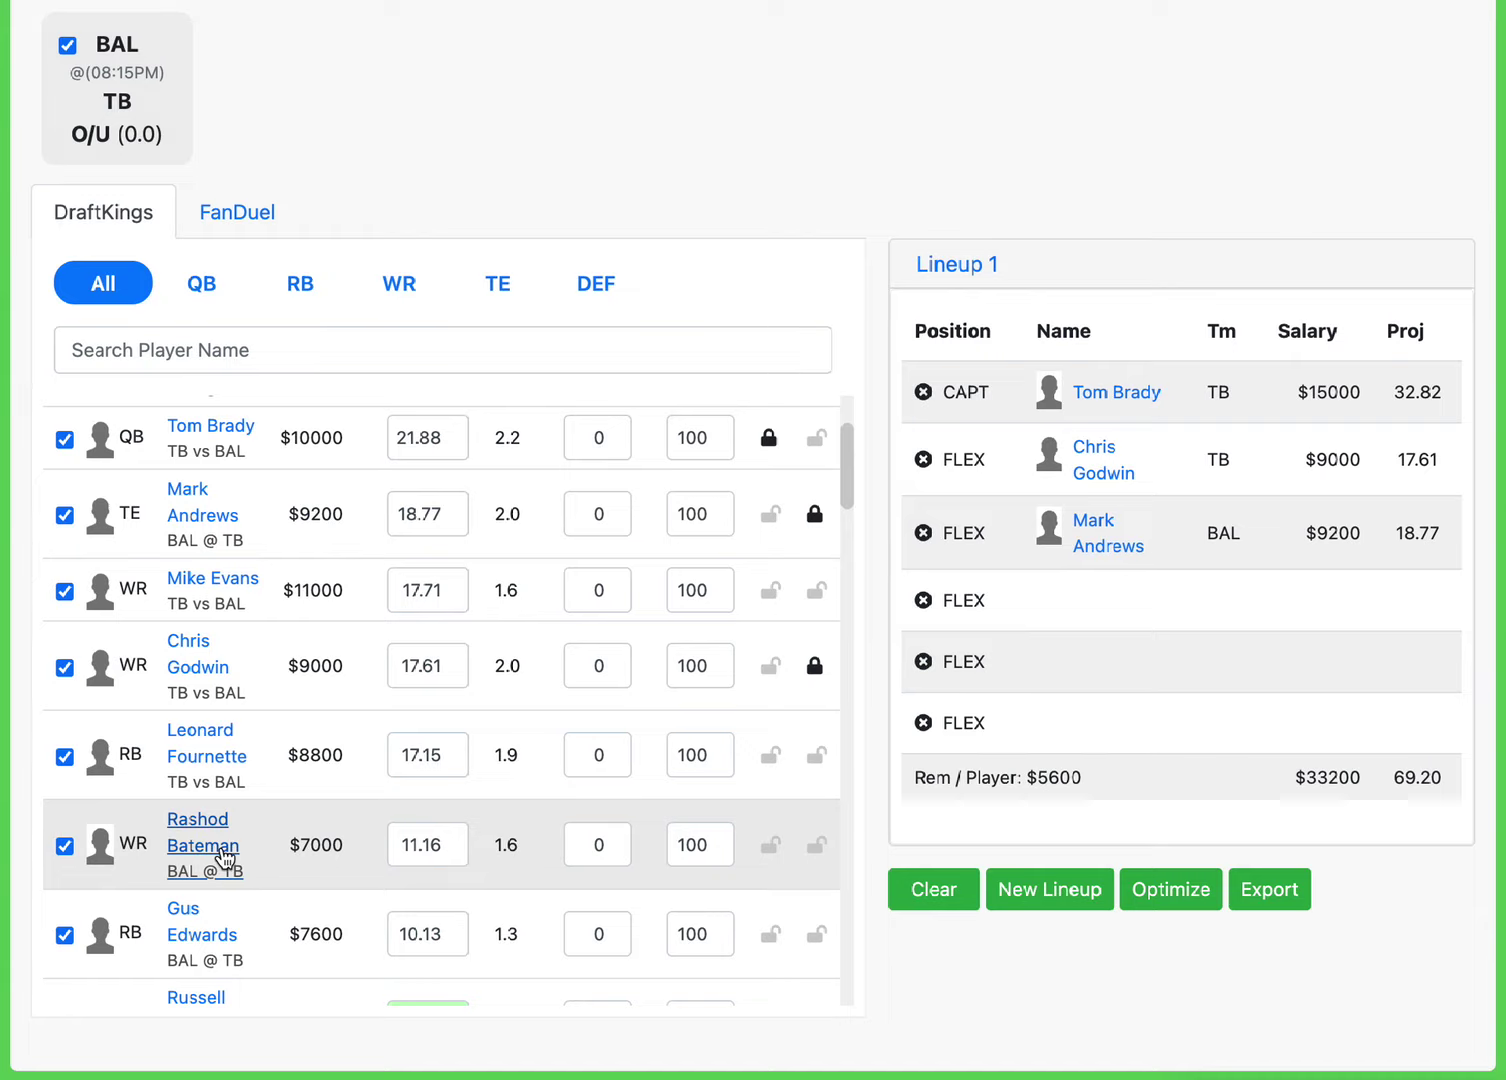
{"action": "scroll", "coordinate": [225, 856], "scroll_direction": "up", "scroll_amount": 1}
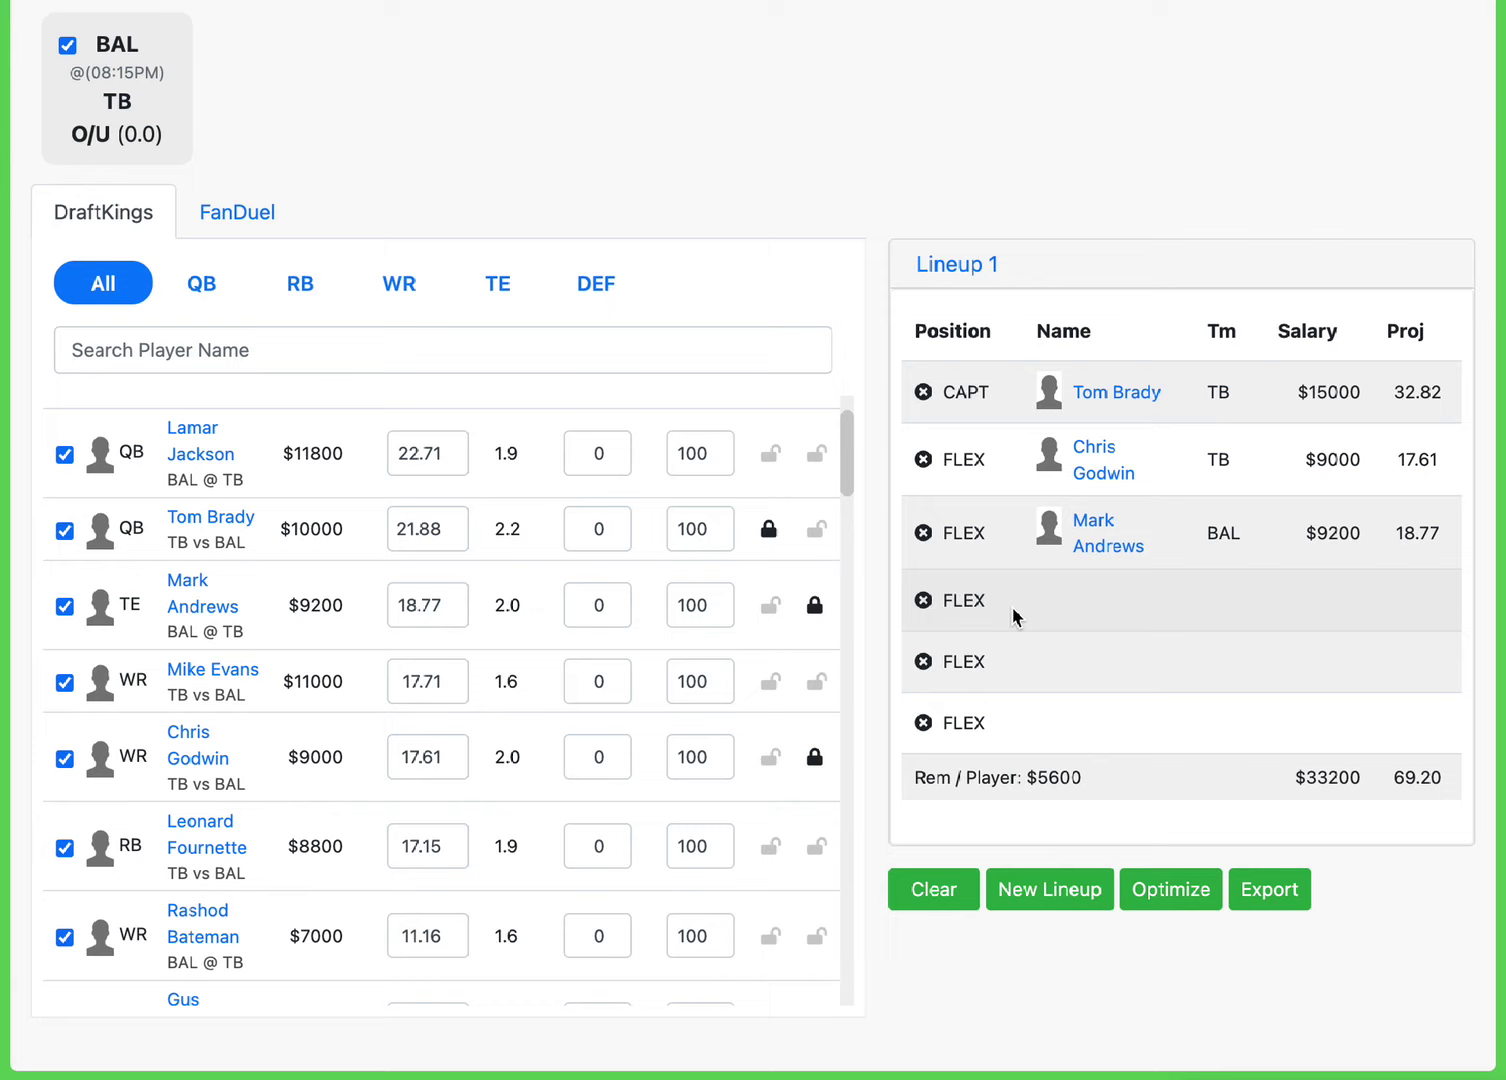
{"action": "scroll", "coordinate": [447, 590], "scroll_direction": "up", "scroll_amount": 1}
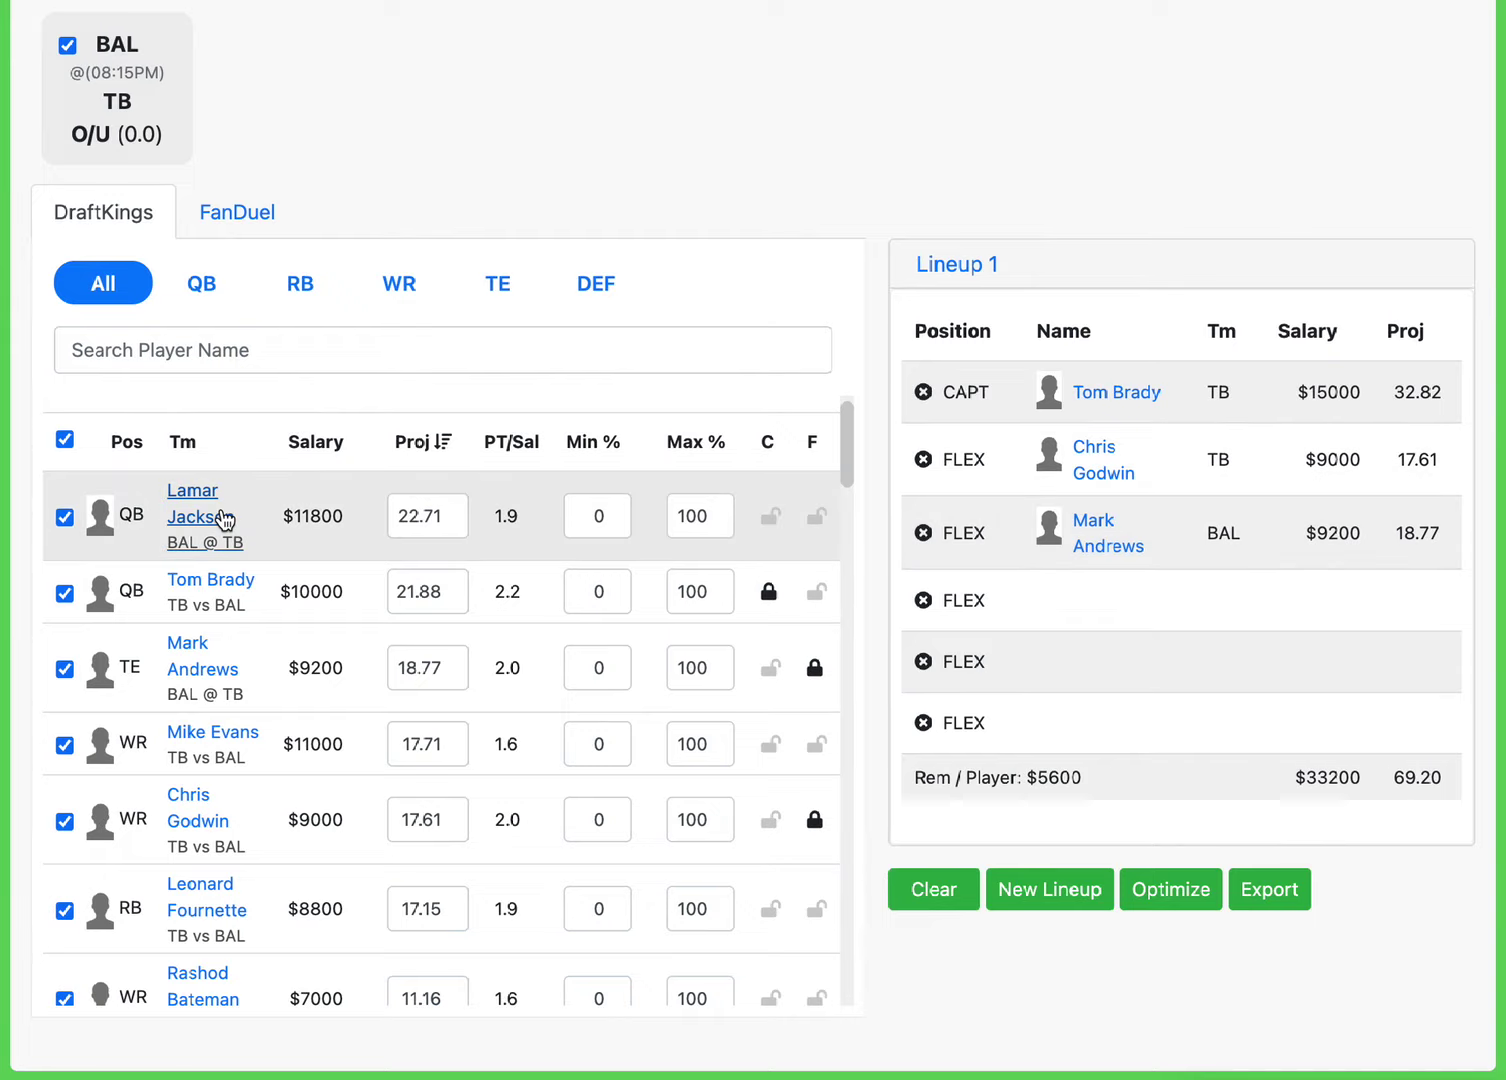
{"action": "scroll", "coordinate": [306, 540], "scroll_direction": "down", "scroll_amount": 3}
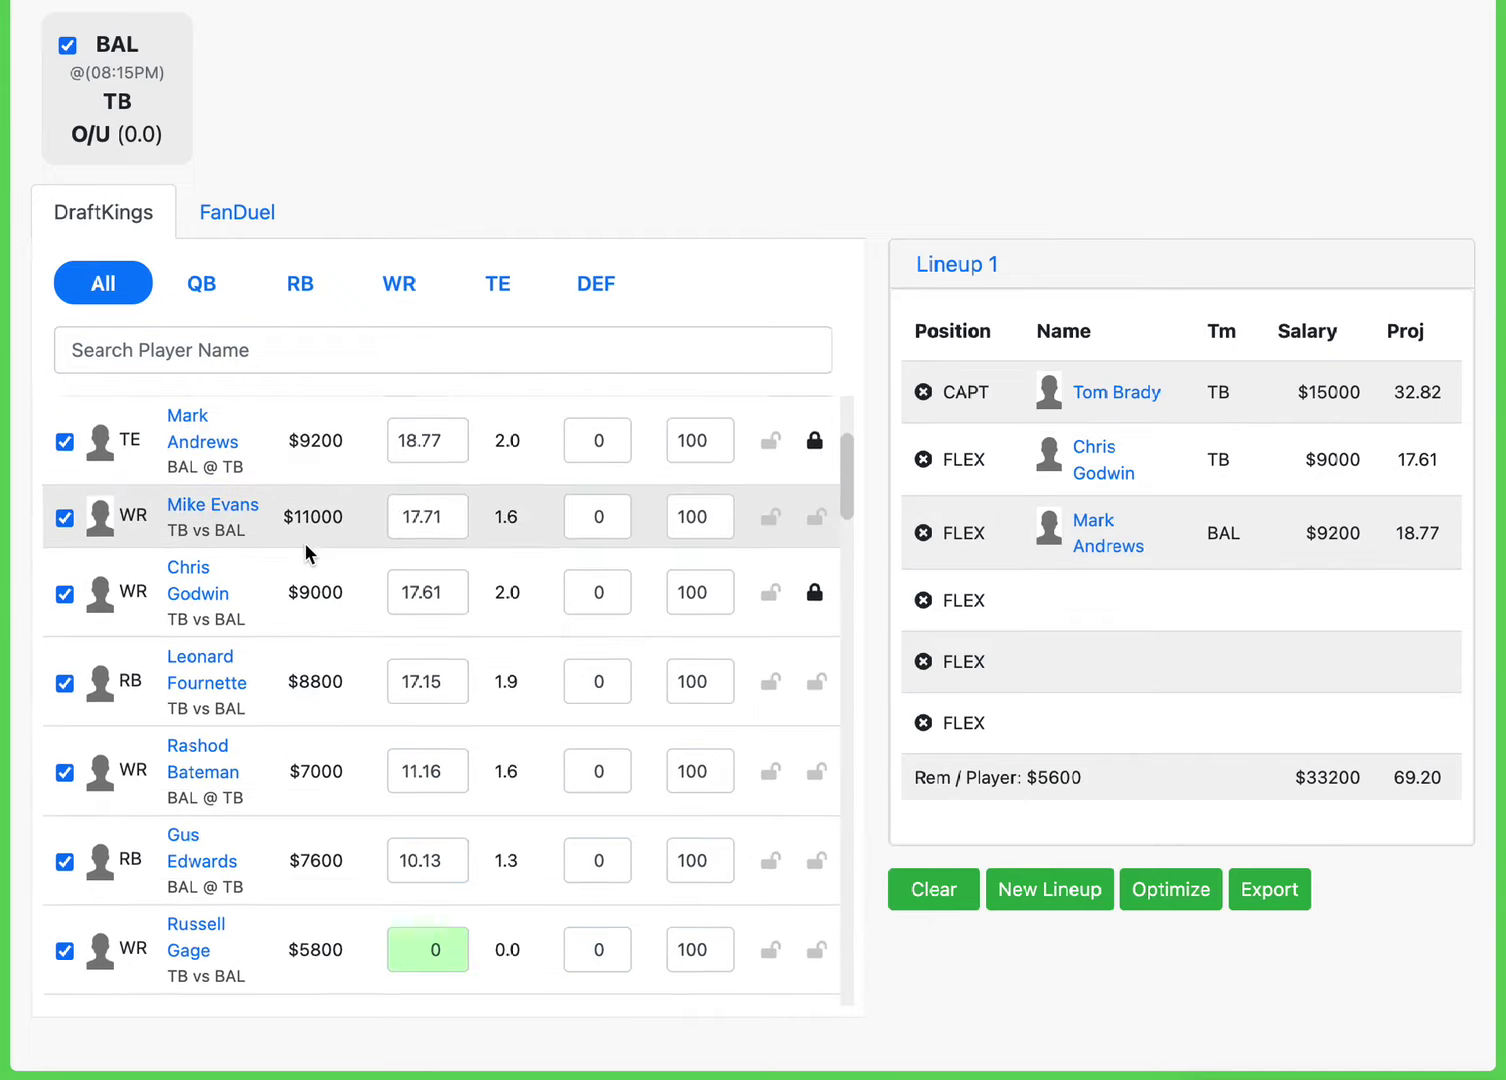
{"action": "scroll", "coordinate": [307, 543], "scroll_direction": "up", "scroll_amount": 1}
{"action": "scroll", "coordinate": [261, 525], "scroll_direction": "up", "scroll_amount": 2}
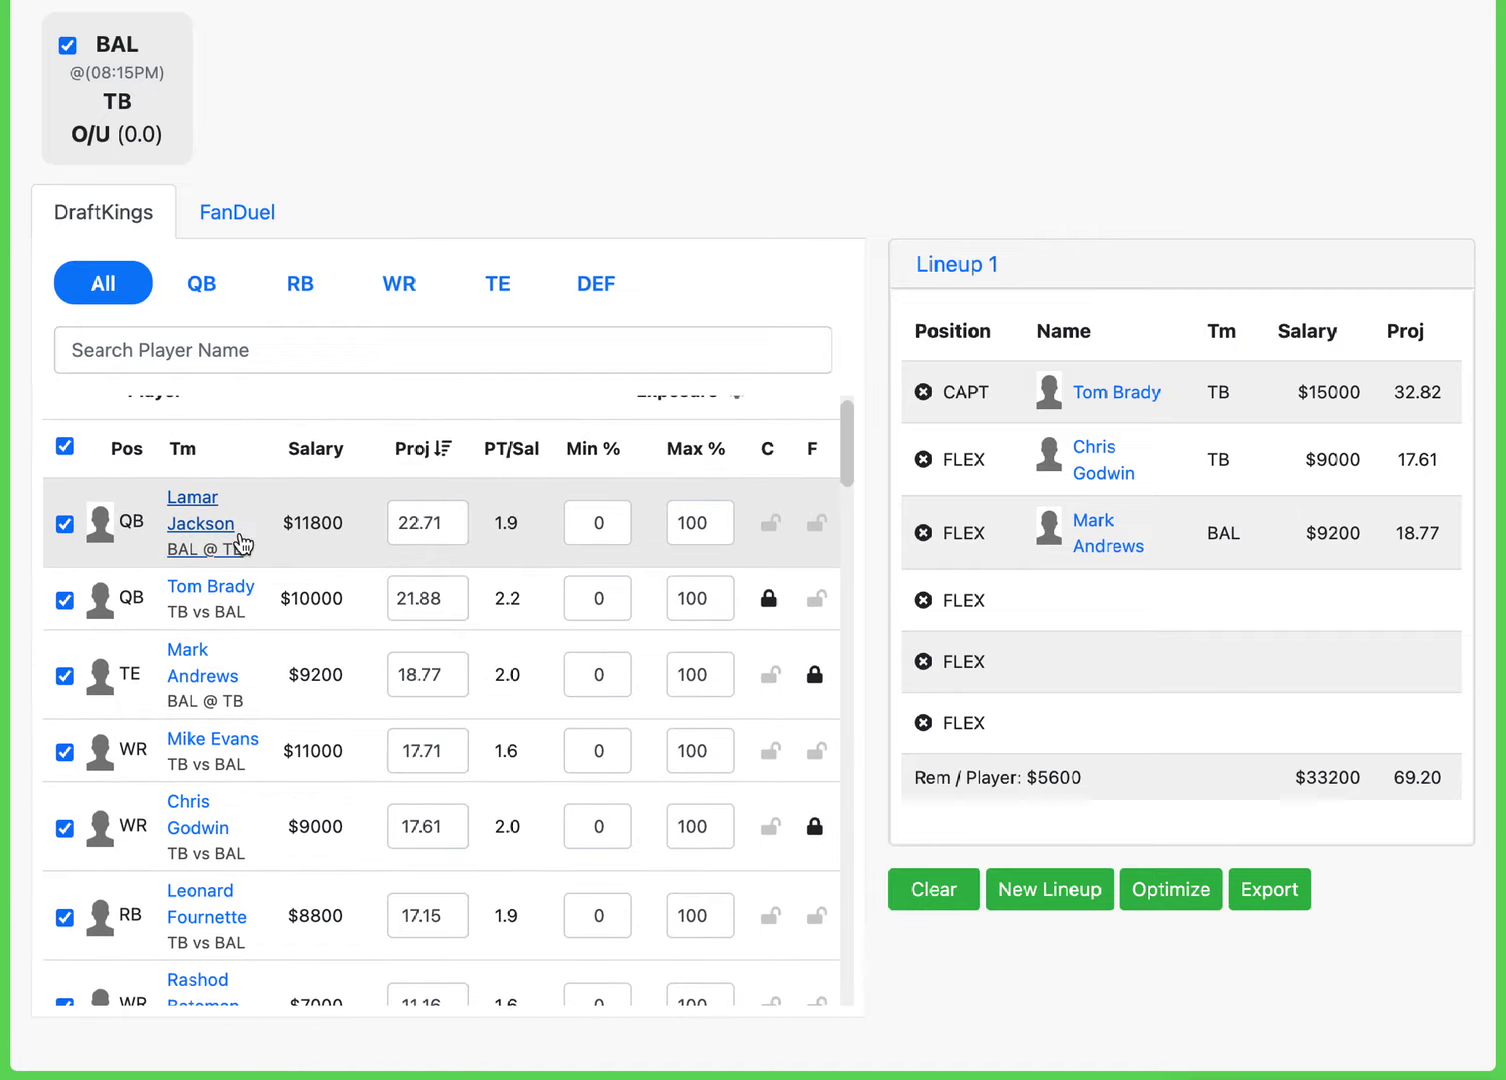
{"action": "scroll", "coordinate": [241, 540], "scroll_direction": "down", "scroll_amount": 8}
{"action": "scroll", "coordinate": [247, 545], "scroll_direction": "up", "scroll_amount": 5}
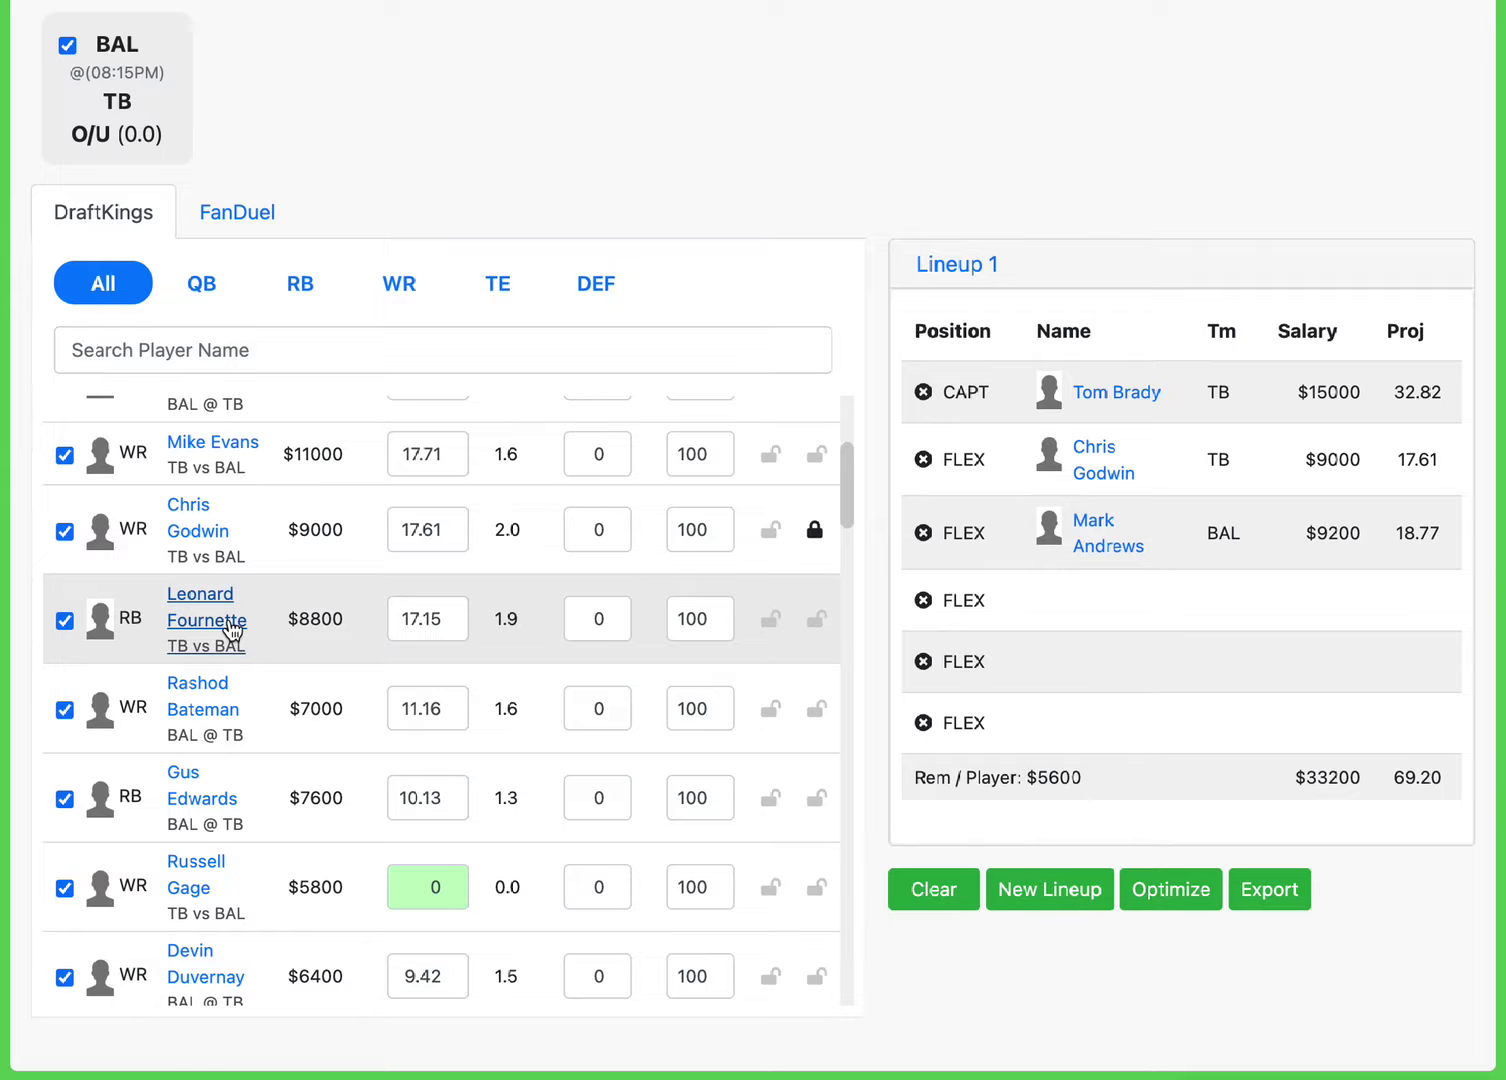
{"action": "scroll", "coordinate": [303, 942], "scroll_direction": "down", "scroll_amount": 2}
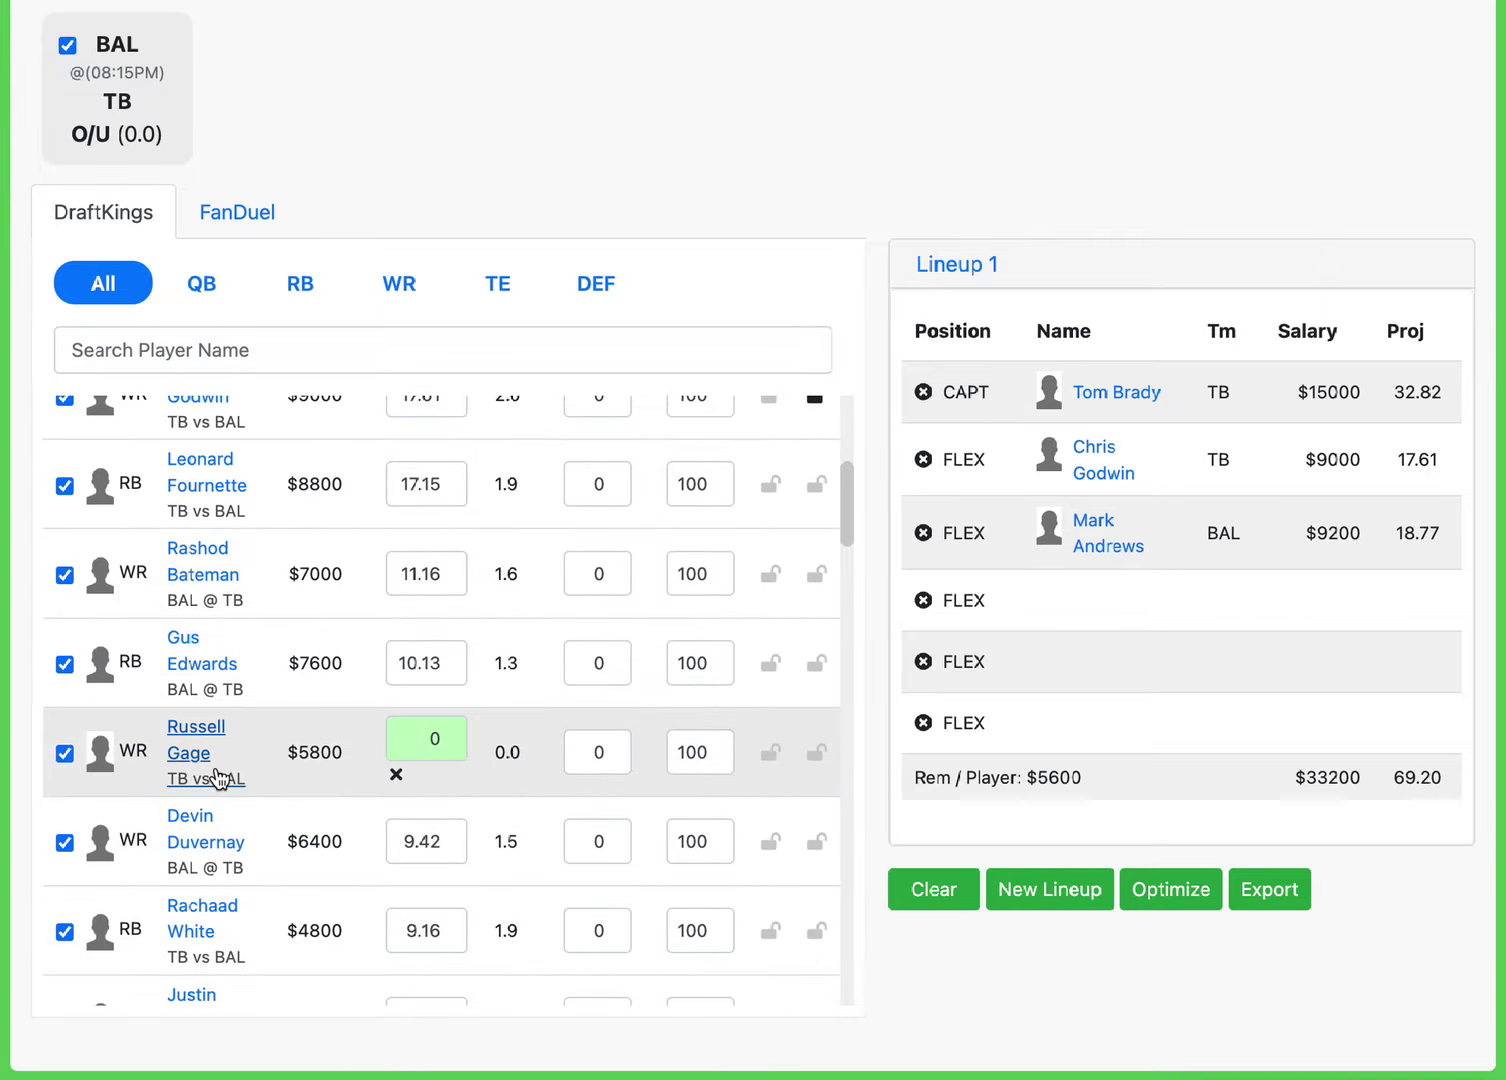
{"action": "scroll", "coordinate": [275, 844], "scroll_direction": "down", "scroll_amount": 2}
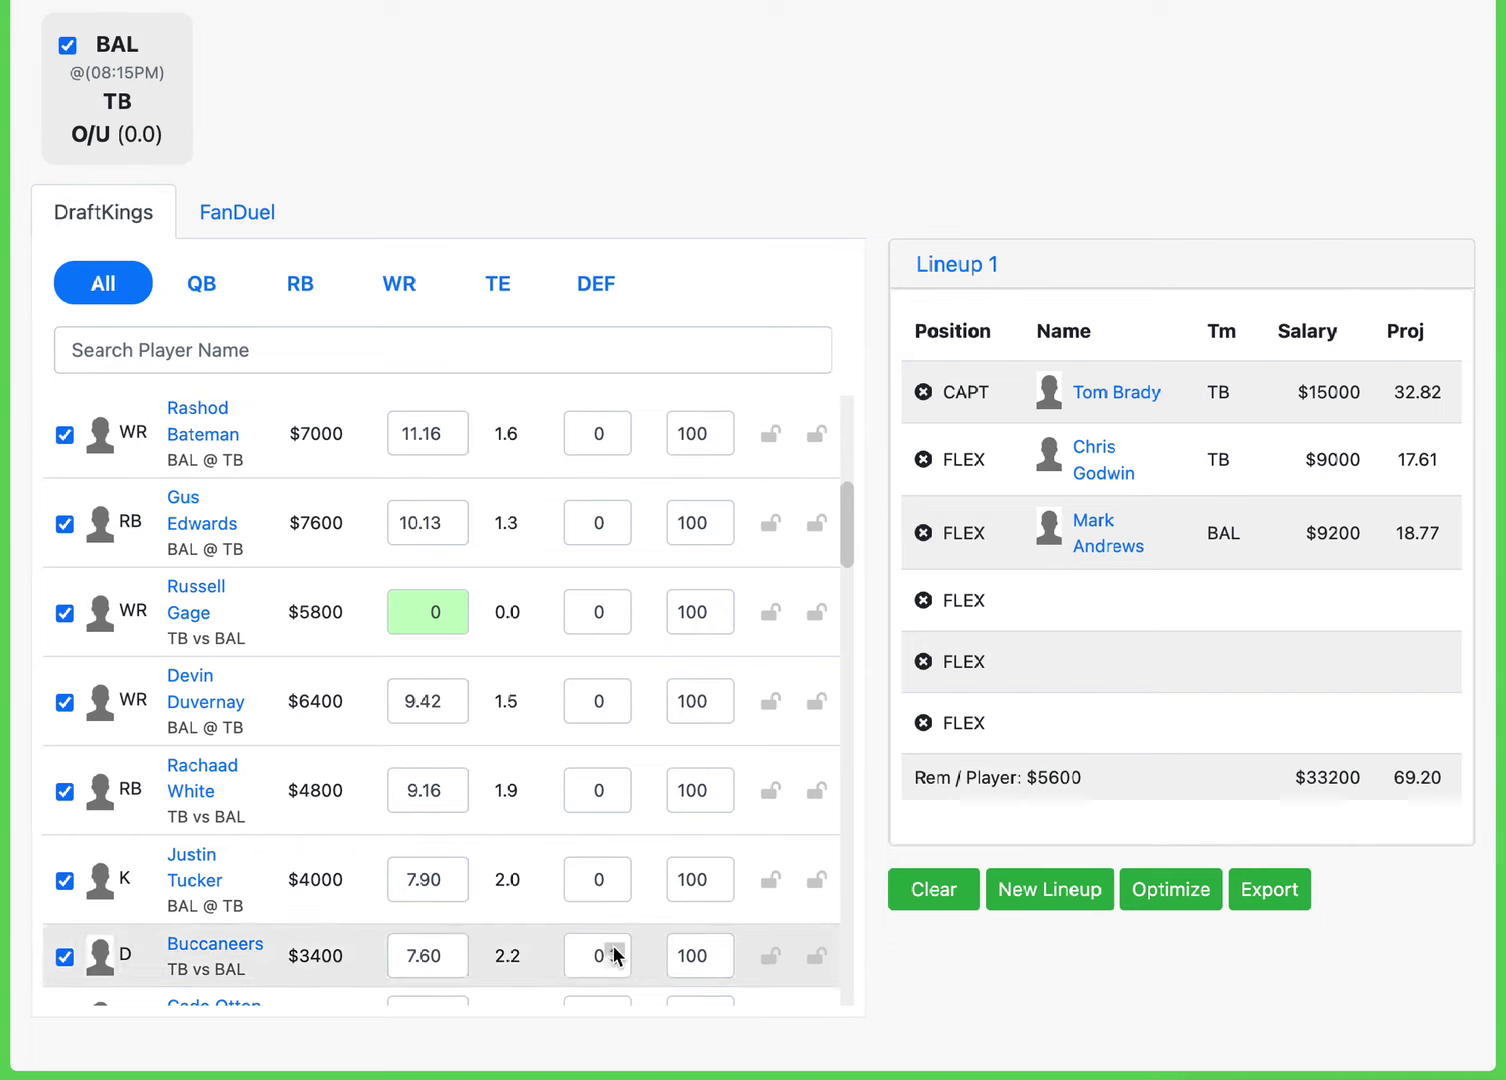
{"action": "scroll", "coordinate": [427, 778], "scroll_direction": "down", "scroll_amount": 3}
{"action": "scroll", "coordinate": [428, 771], "scroll_direction": "down", "scroll_amount": 1}
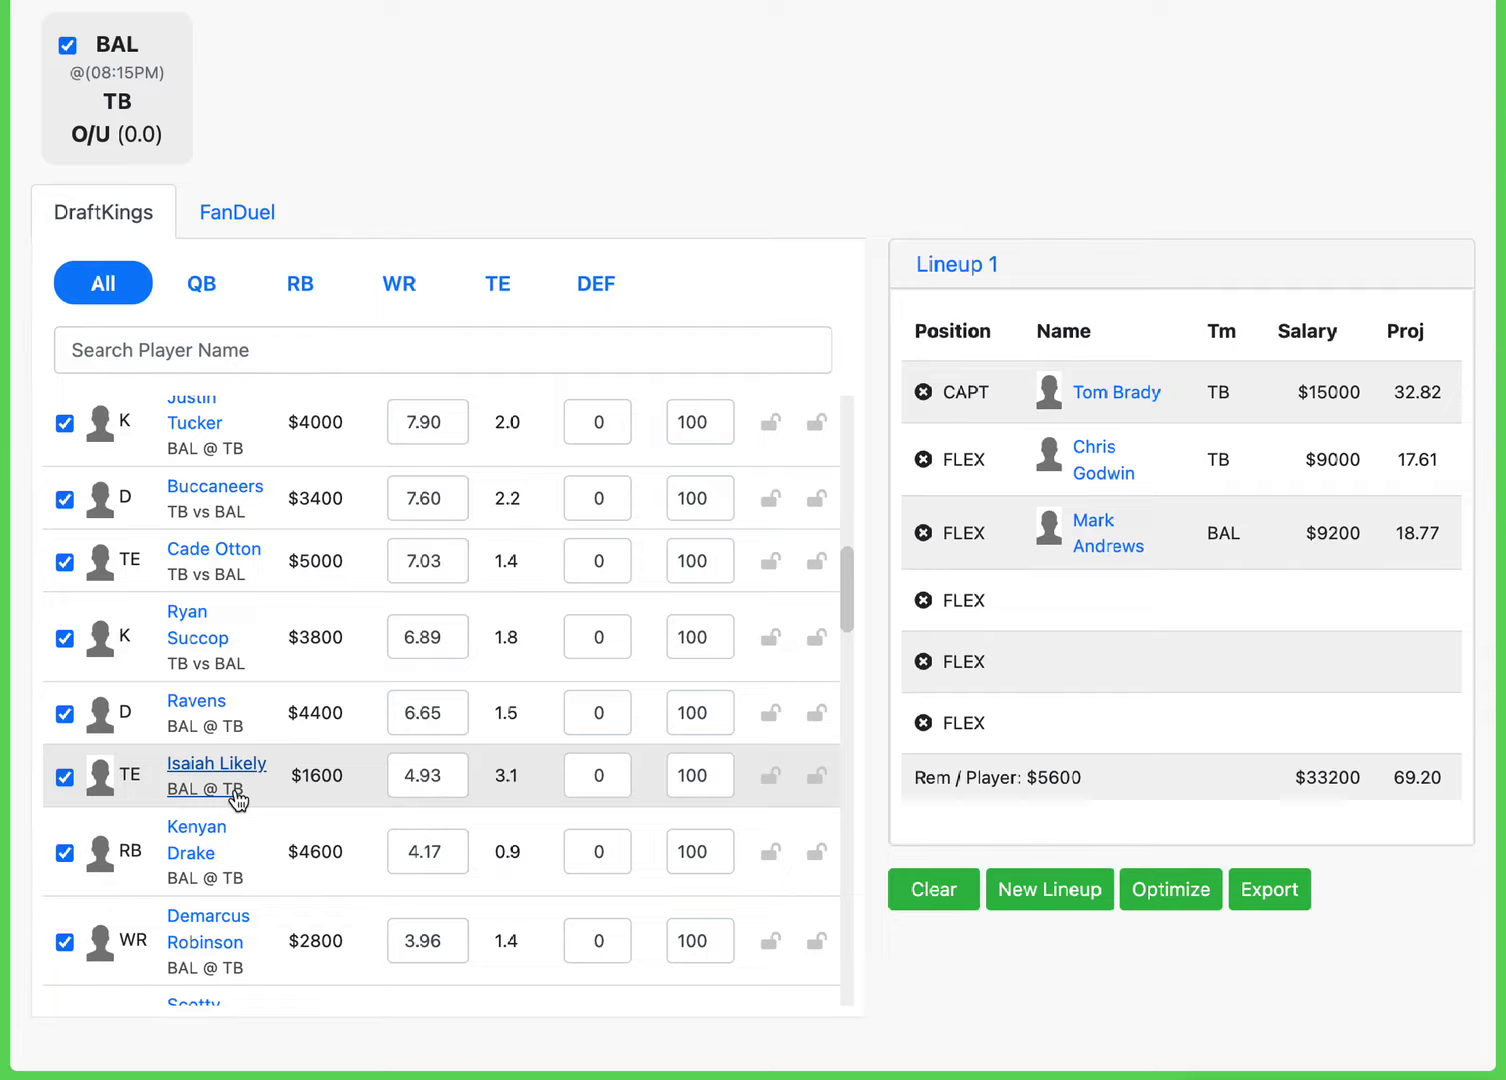
{"action": "scroll", "coordinate": [209, 876], "scroll_direction": "down", "scroll_amount": 4}
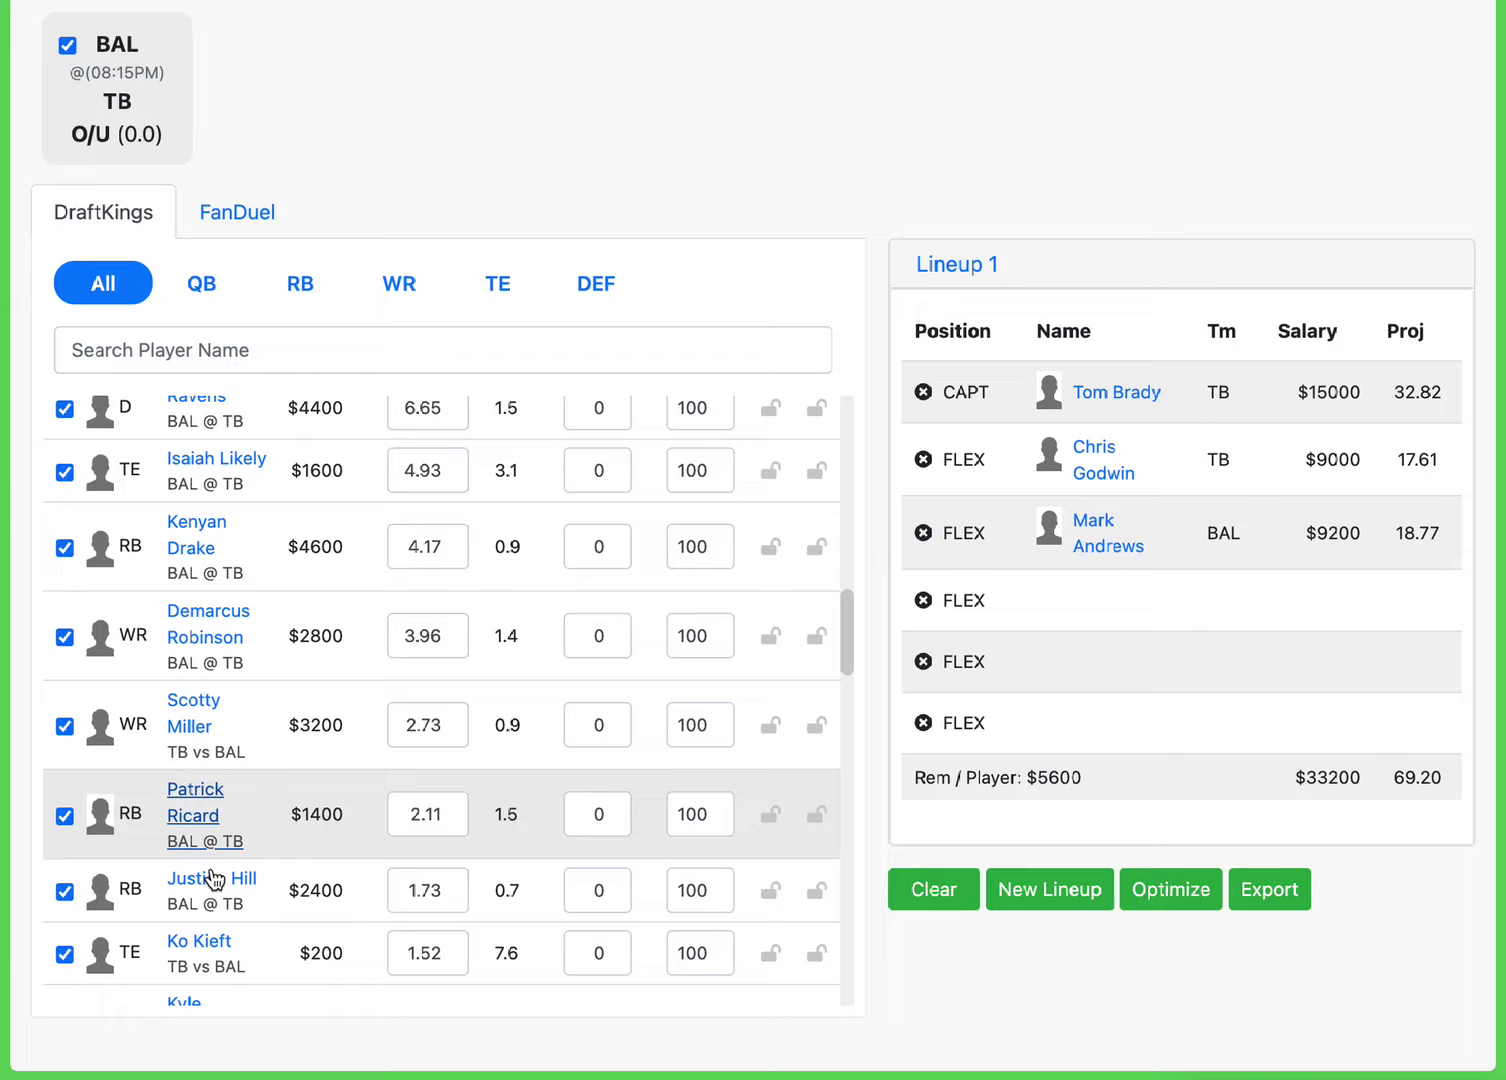
{"action": "scroll", "coordinate": [212, 876], "scroll_direction": "down", "scroll_amount": 4}
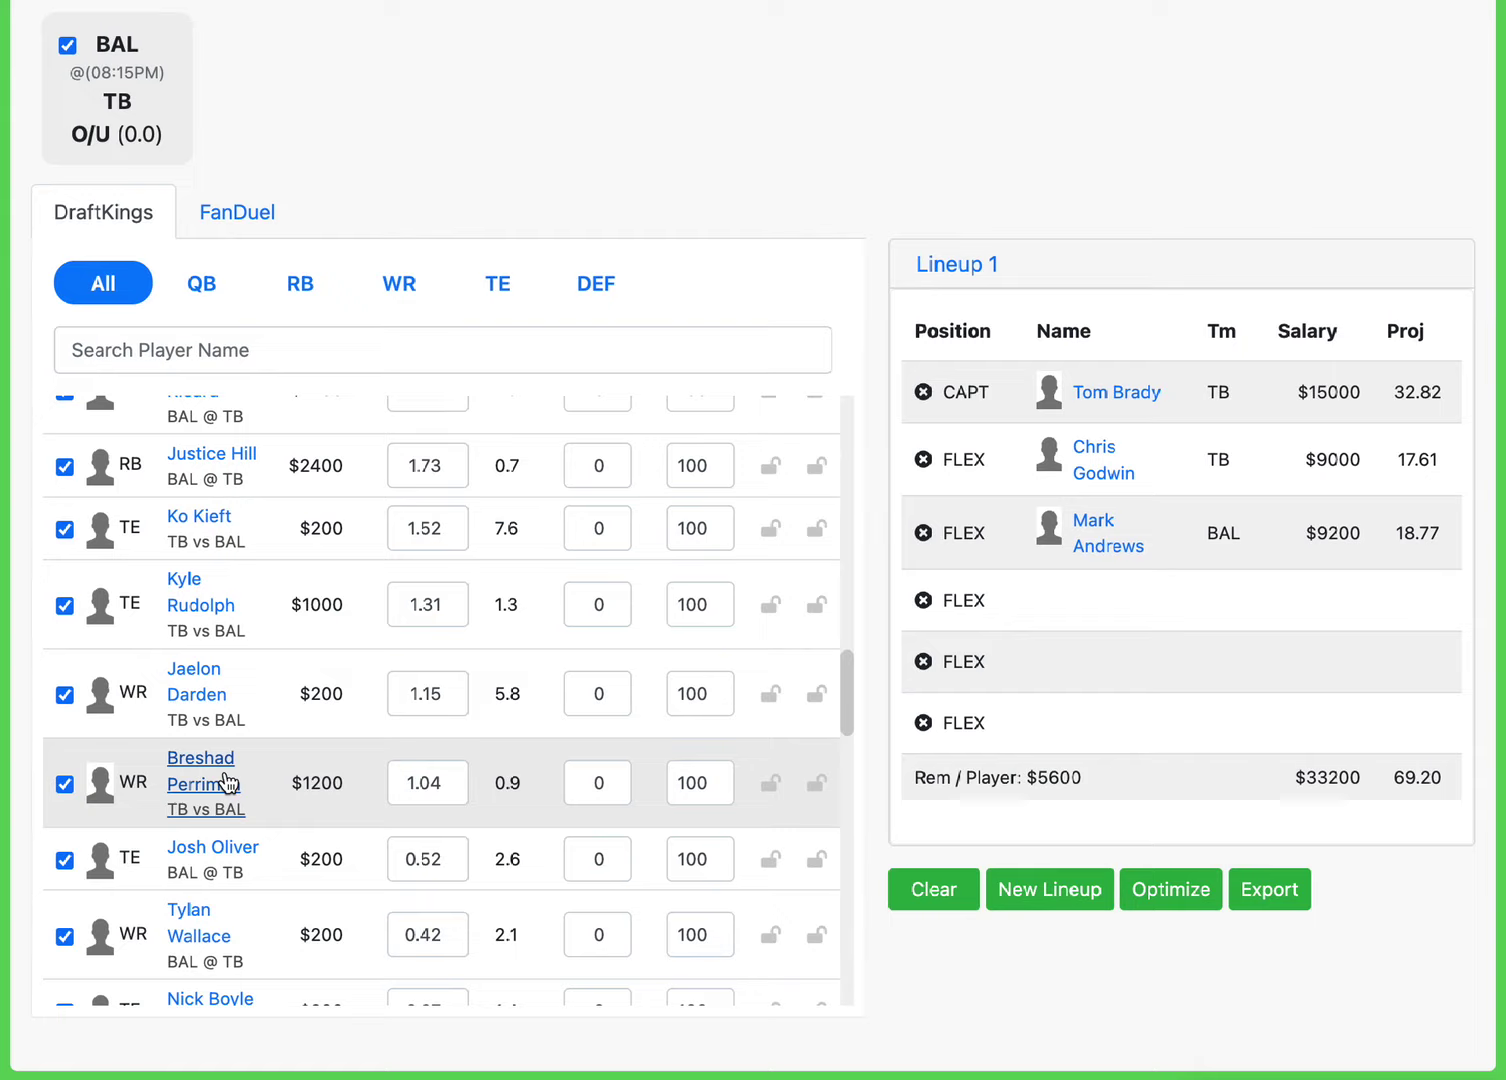
{"action": "scroll", "coordinate": [180, 700], "scroll_direction": "up", "scroll_amount": 2}
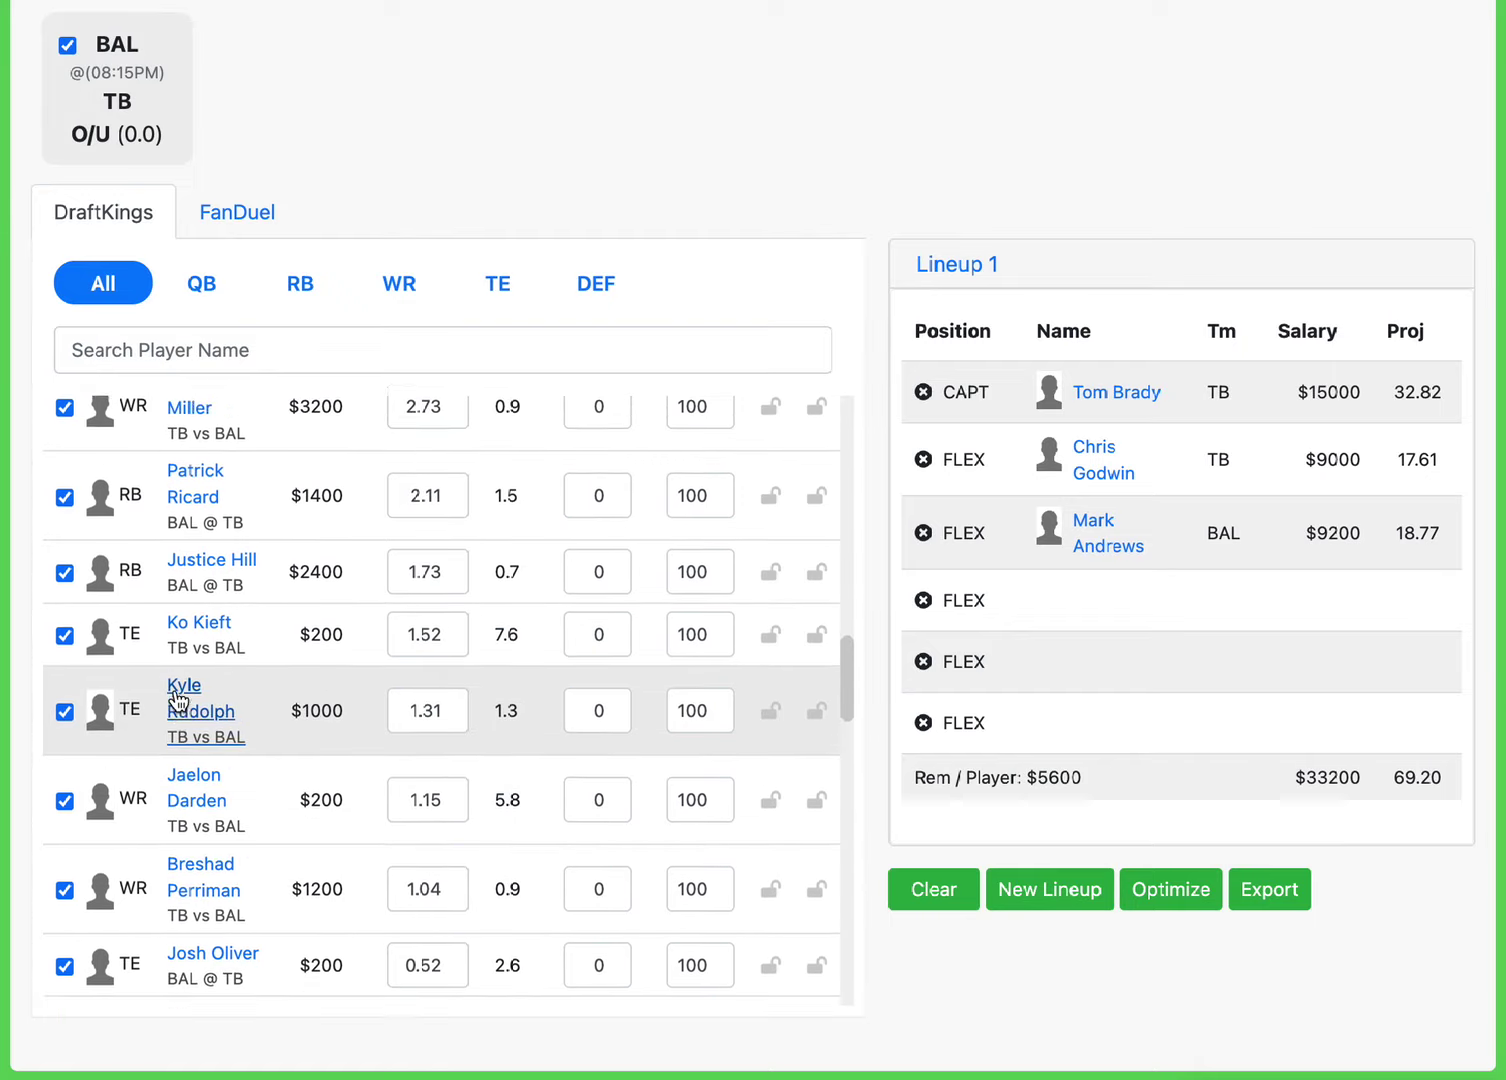
{"action": "scroll", "coordinate": [177, 700], "scroll_direction": "up", "scroll_amount": 1}
{"action": "scroll", "coordinate": [205, 740], "scroll_direction": "down", "scroll_amount": 1}
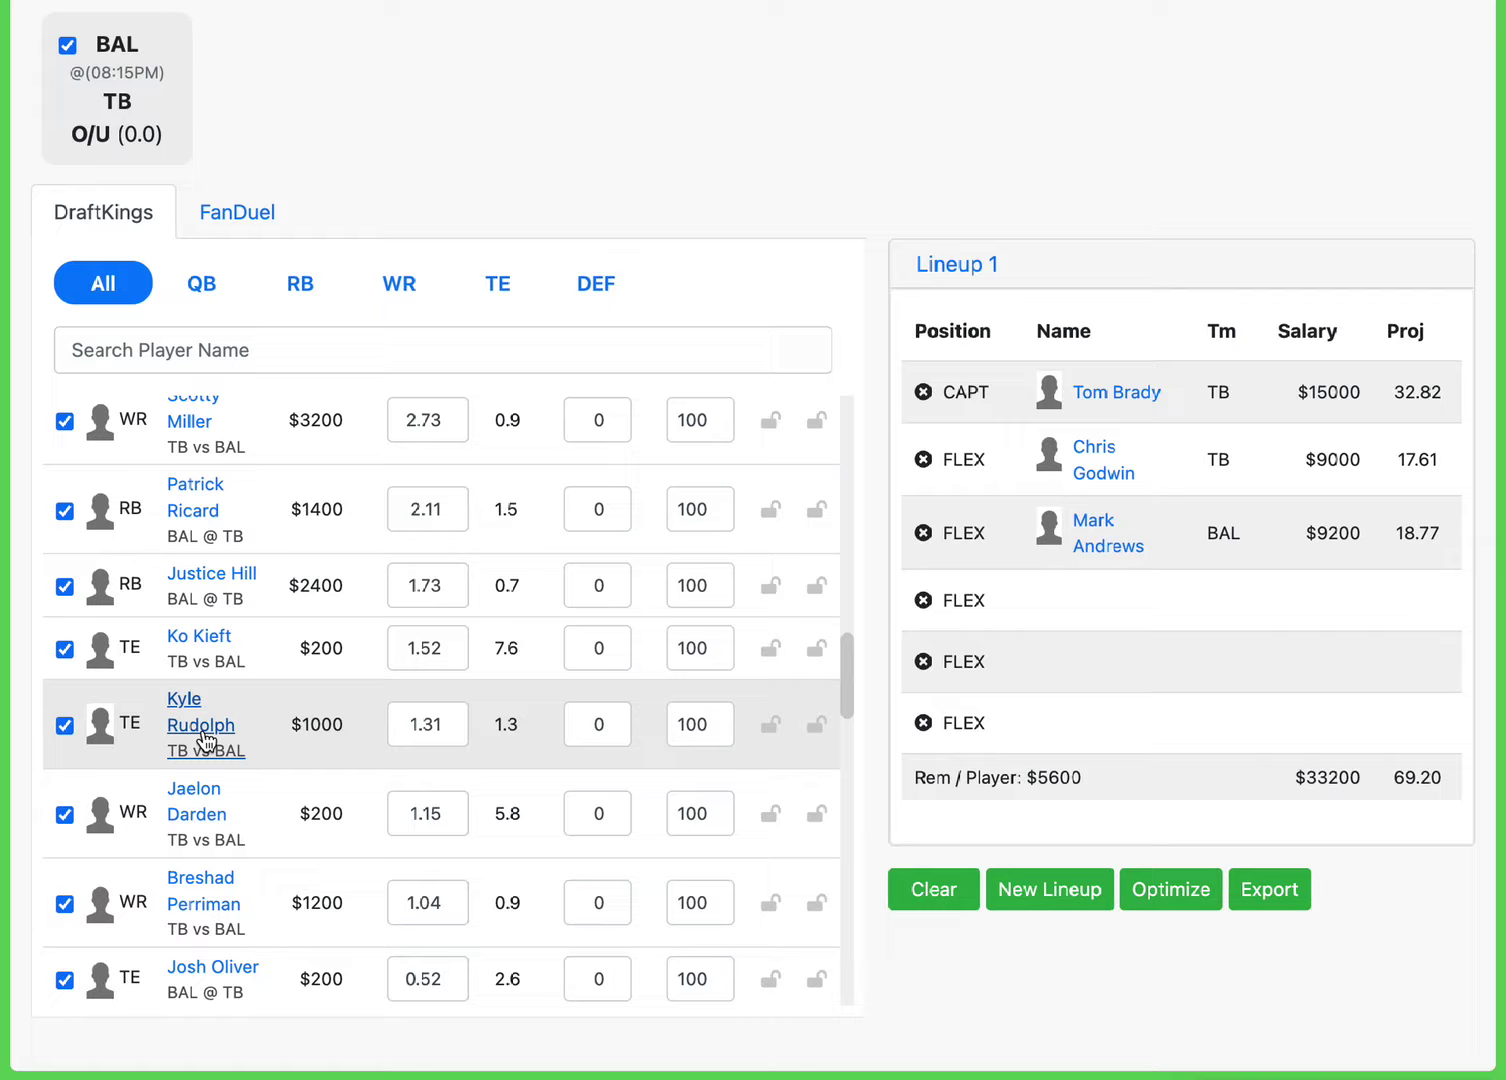
{"action": "scroll", "coordinate": [205, 740], "scroll_direction": "up", "scroll_amount": 5}
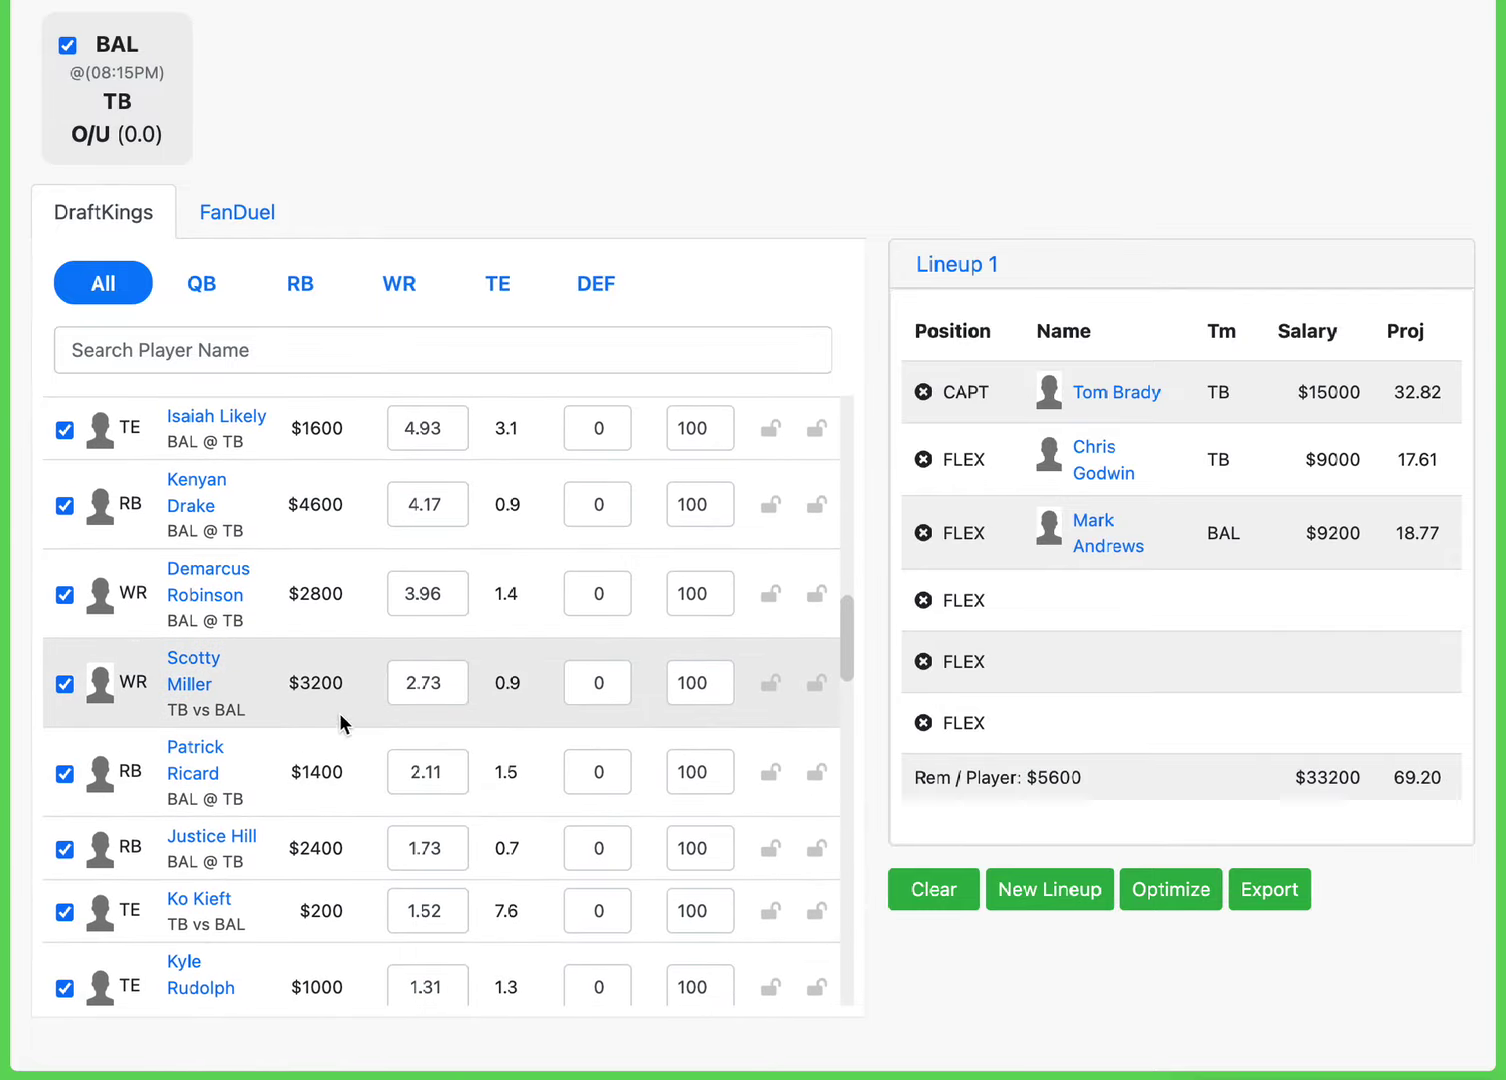
{"action": "scroll", "coordinate": [116, 695], "scroll_direction": "up", "scroll_amount": 5}
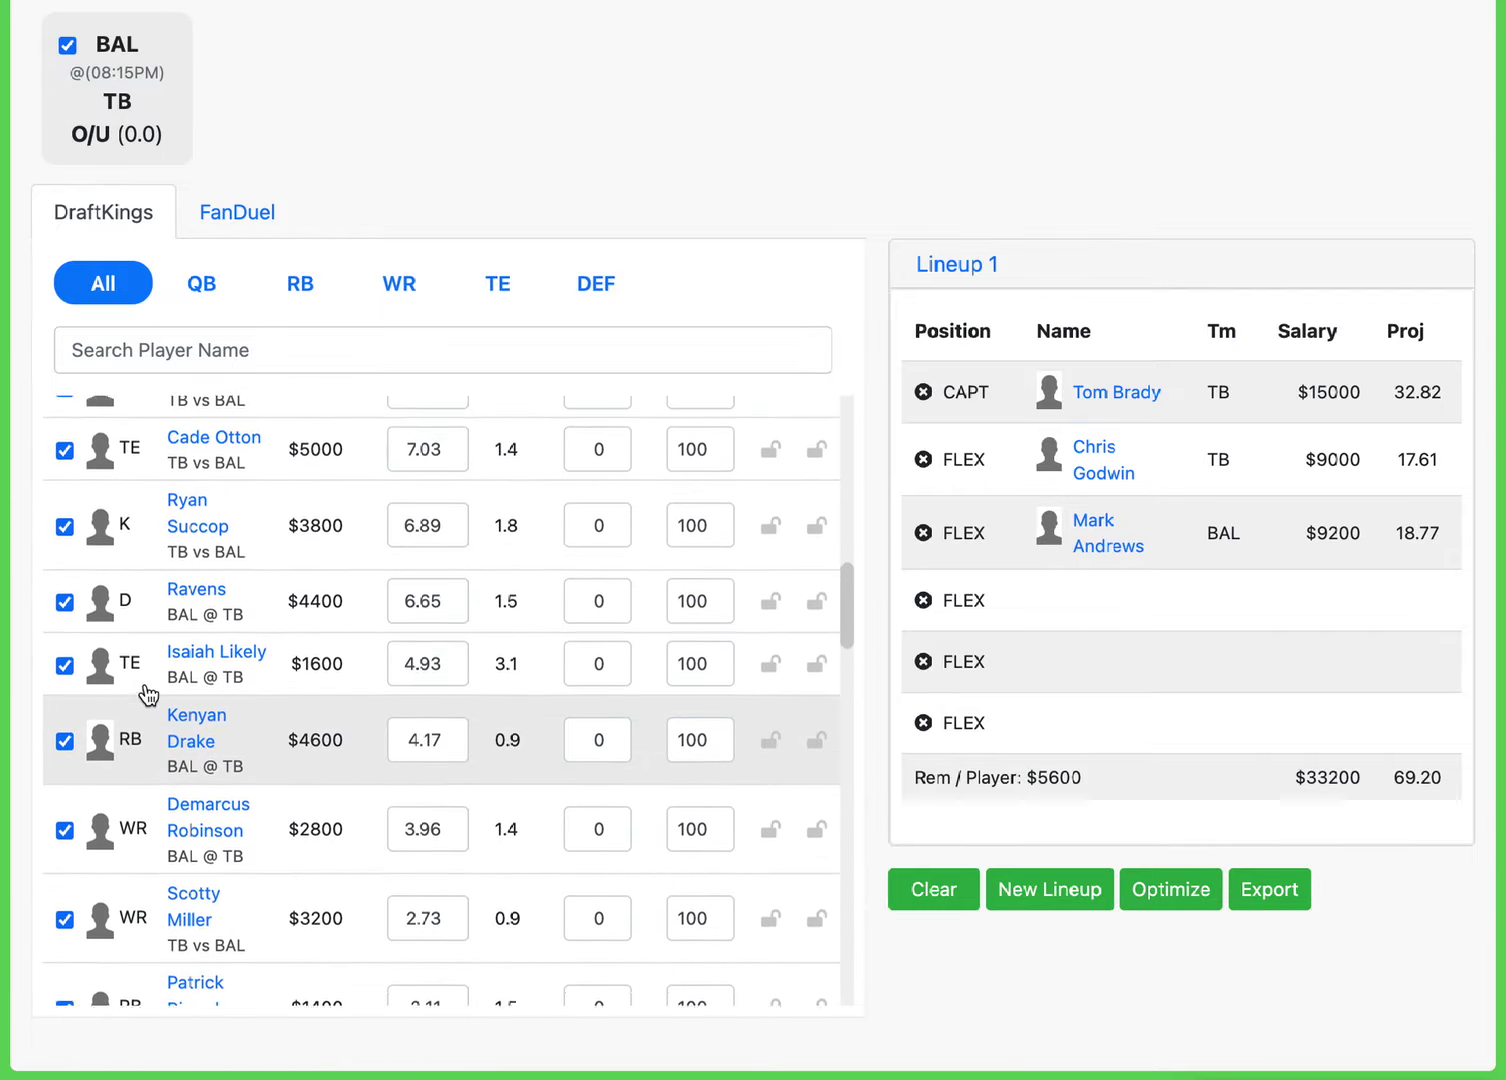
{"action": "scroll", "coordinate": [148, 696], "scroll_direction": "up", "scroll_amount": 1}
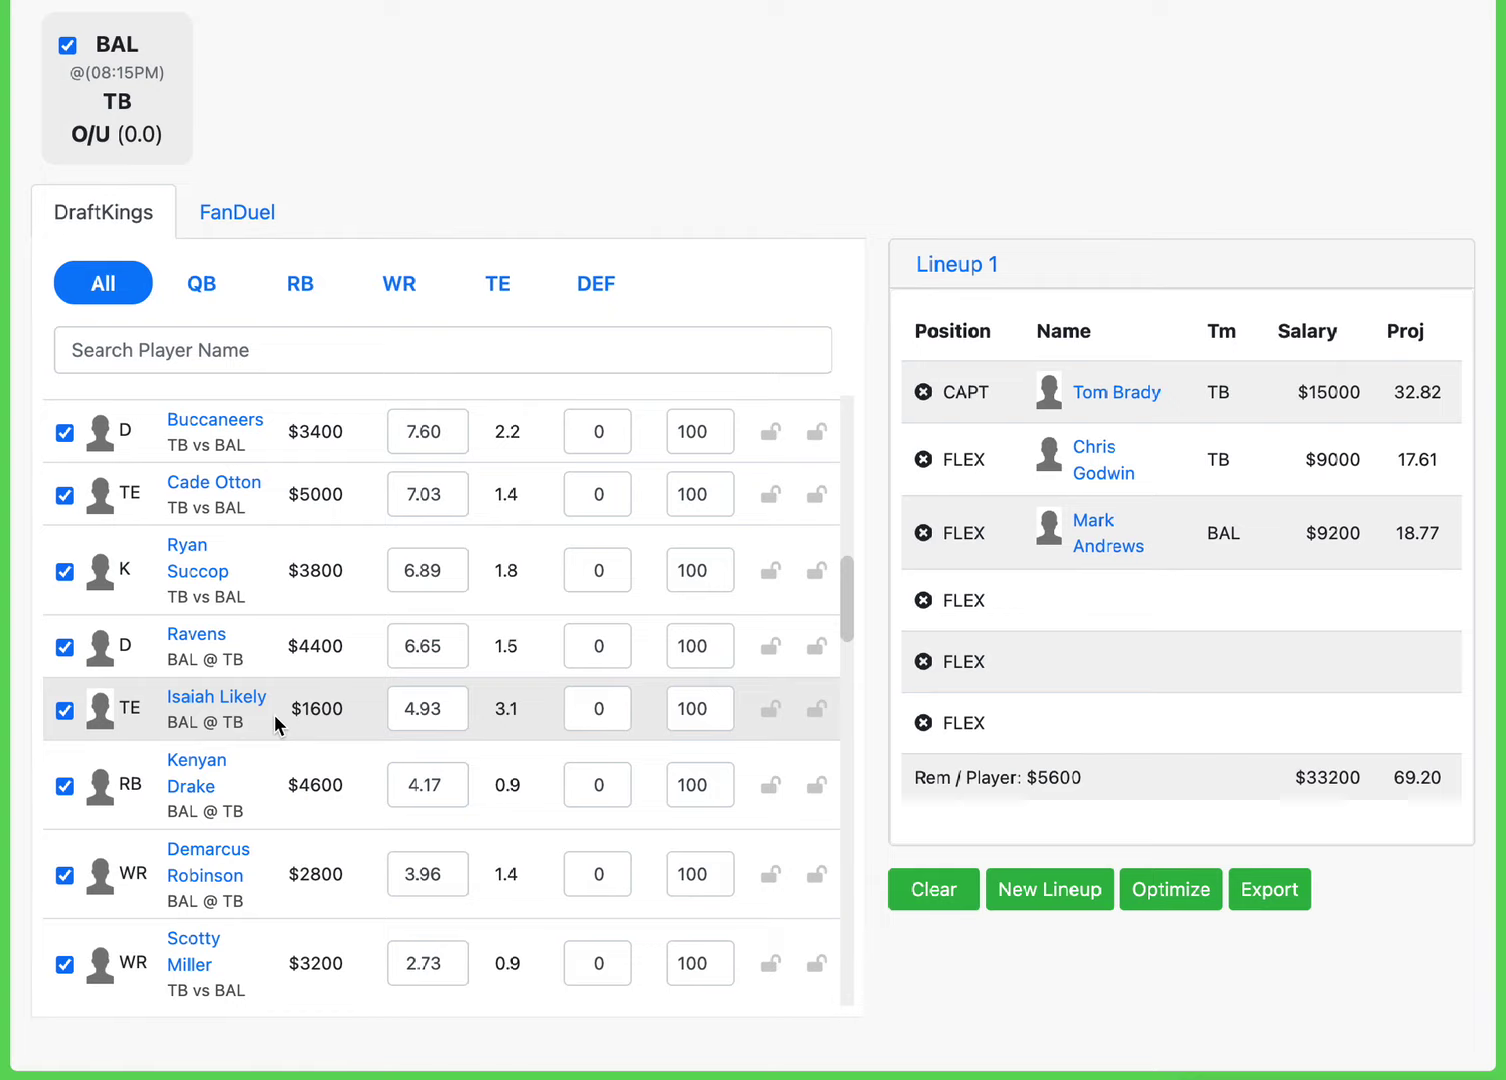
{"action": "scroll", "coordinate": [278, 723], "scroll_direction": "down", "scroll_amount": 3}
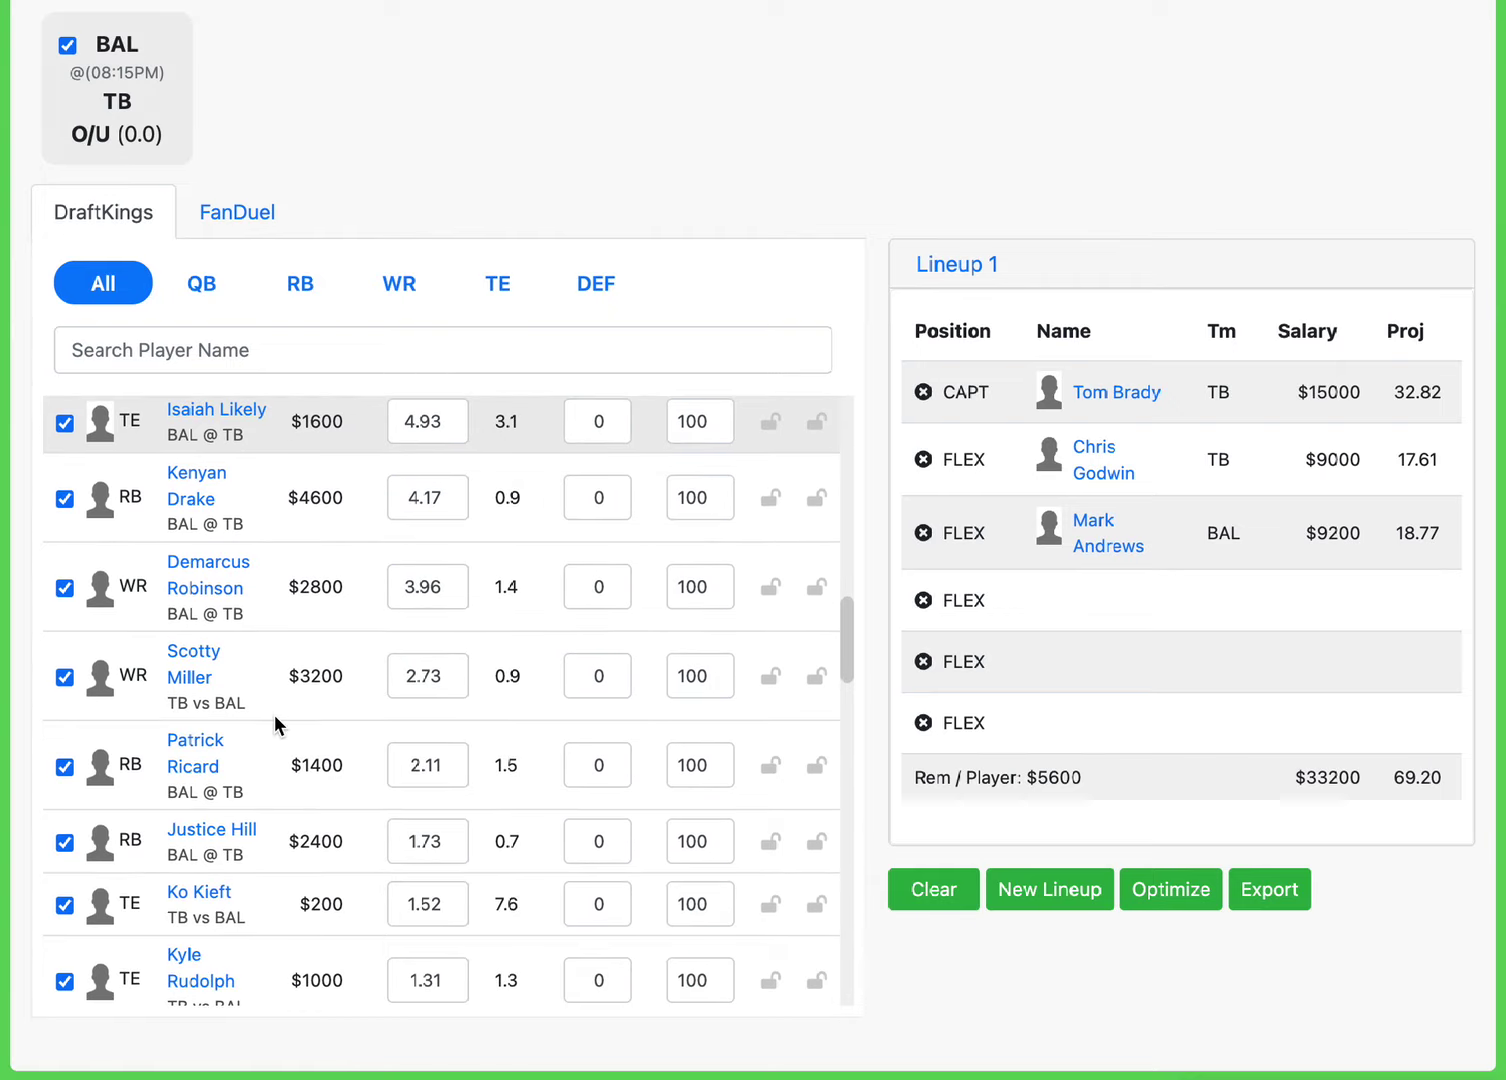
{"action": "scroll", "coordinate": [278, 723], "scroll_direction": "up", "scroll_amount": 1}
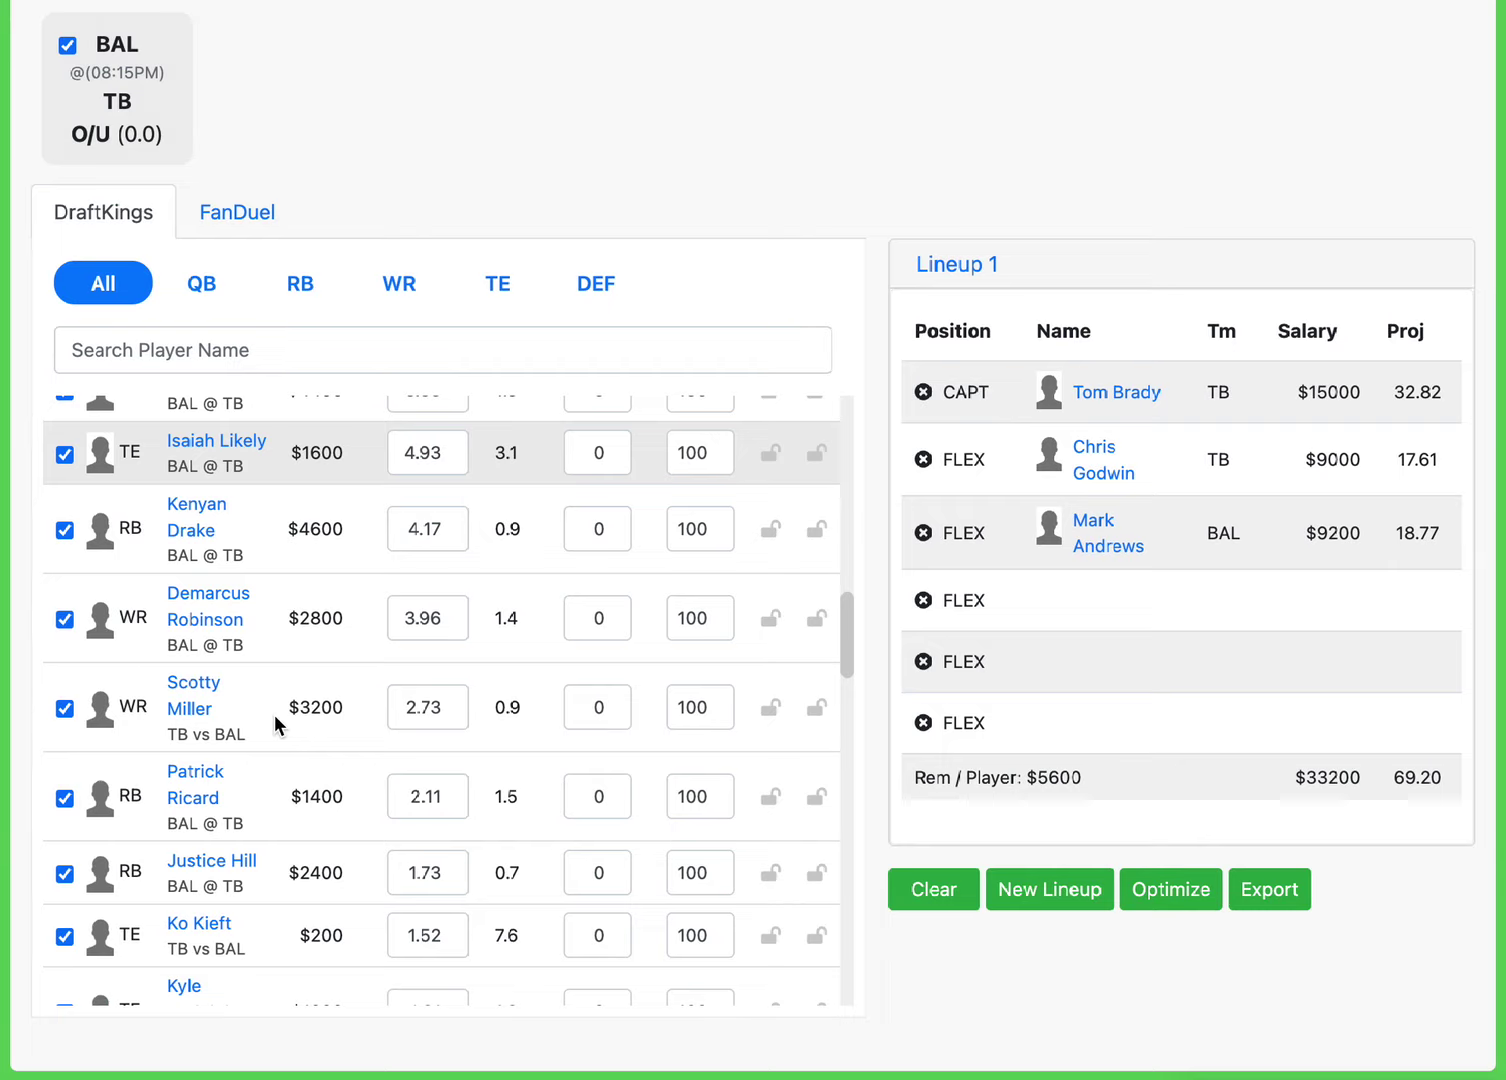
{"action": "scroll", "coordinate": [277, 722], "scroll_direction": "up", "scroll_amount": 3}
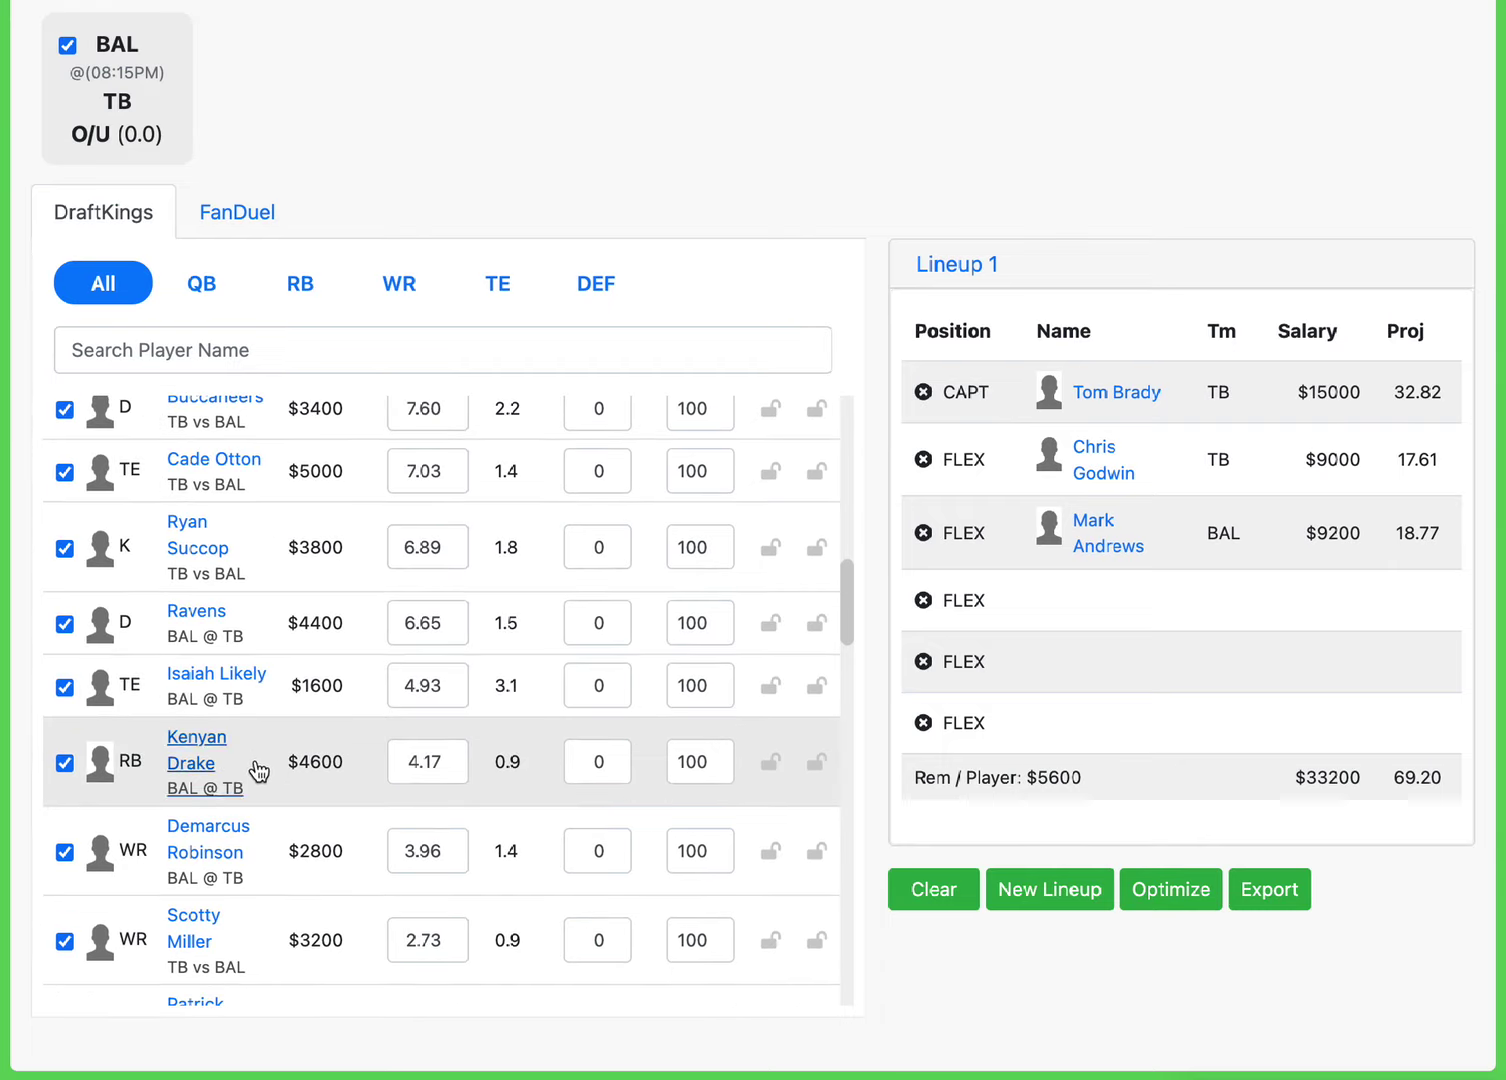
{"action": "scroll", "coordinate": [237, 722], "scroll_direction": "up", "scroll_amount": 1}
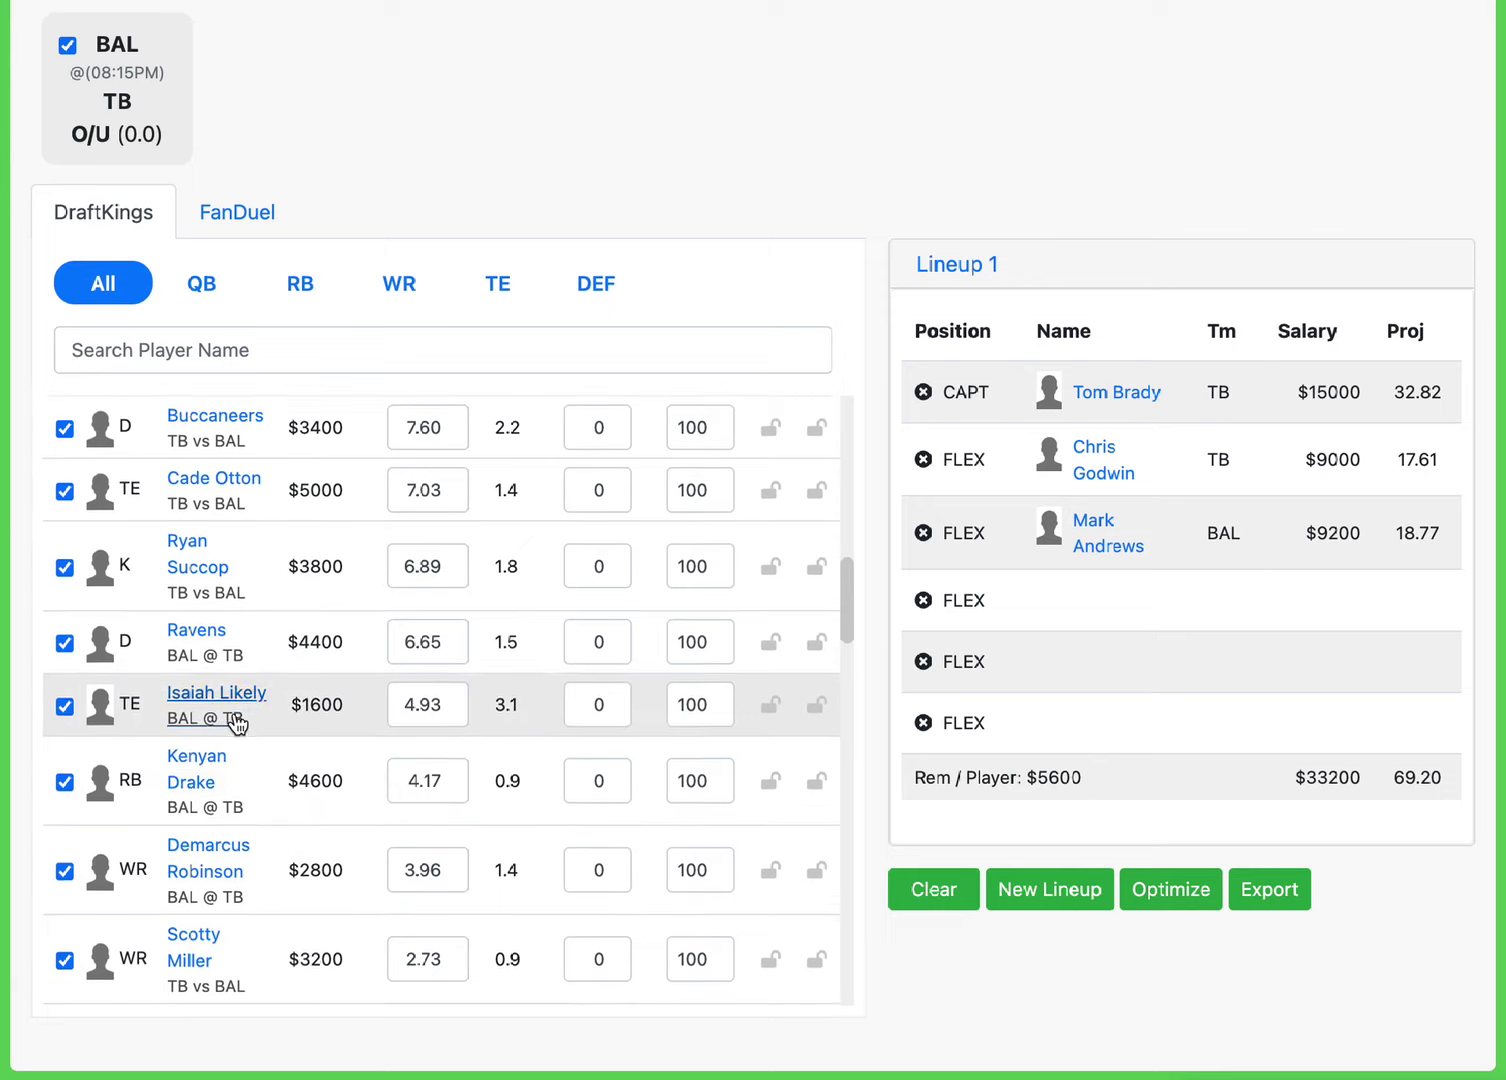
{"action": "scroll", "coordinate": [230, 714], "scroll_direction": "up", "scroll_amount": 5}
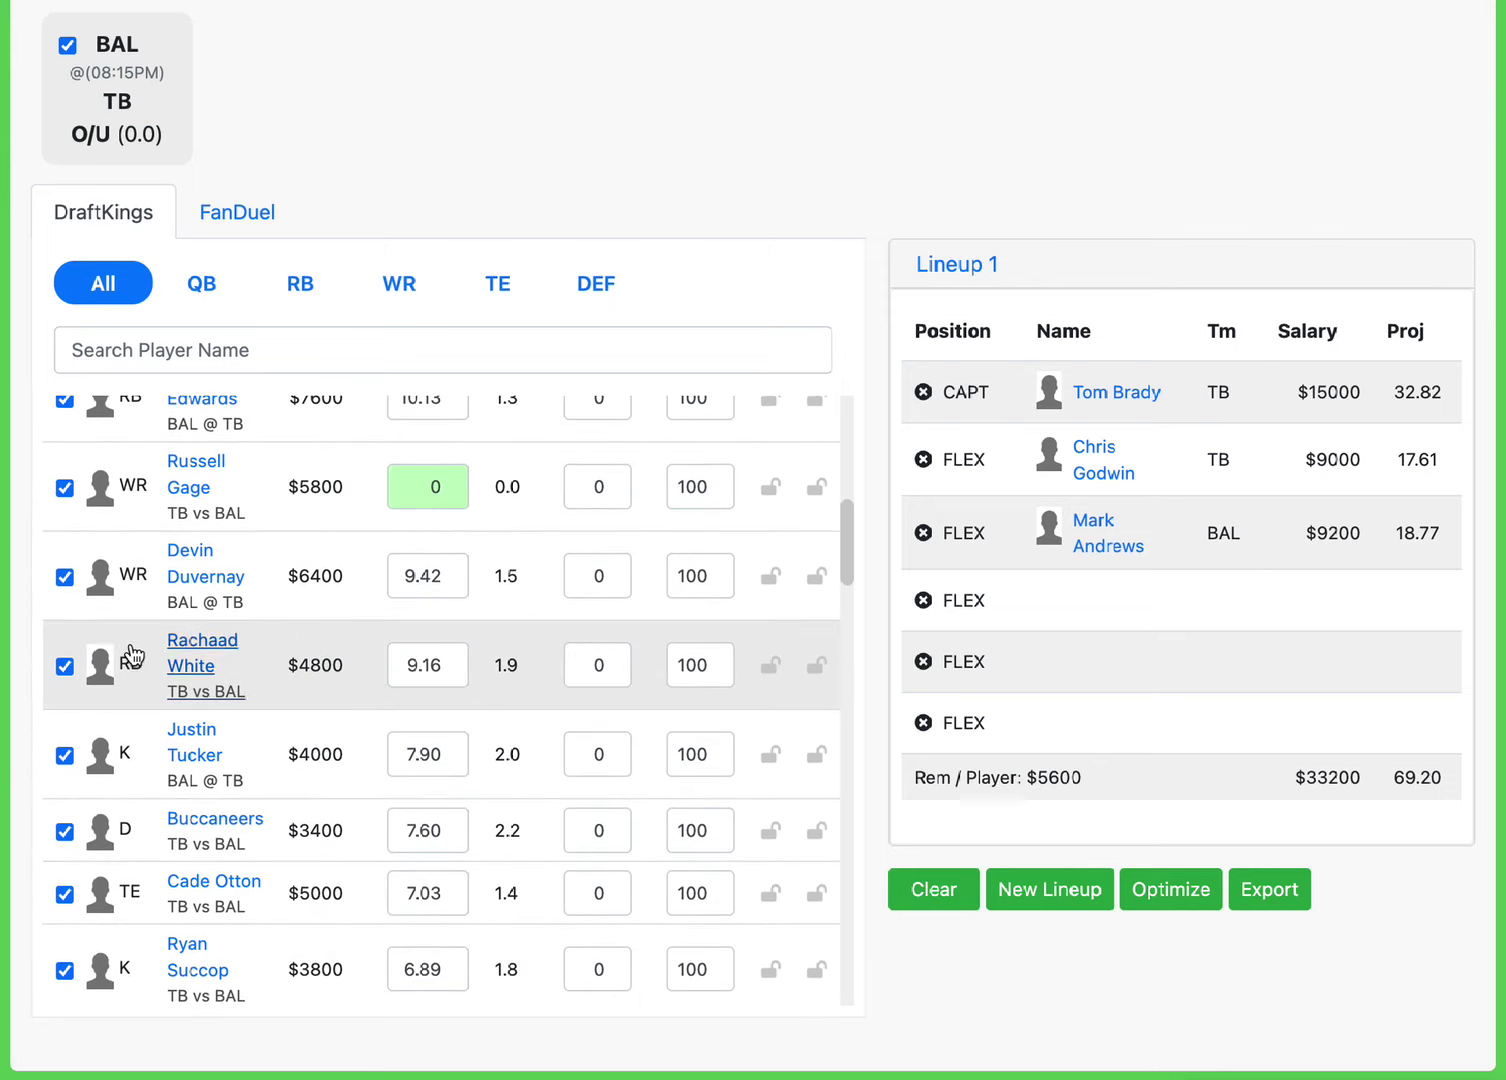
{"action": "scroll", "coordinate": [357, 667], "scroll_direction": "down", "scroll_amount": 9}
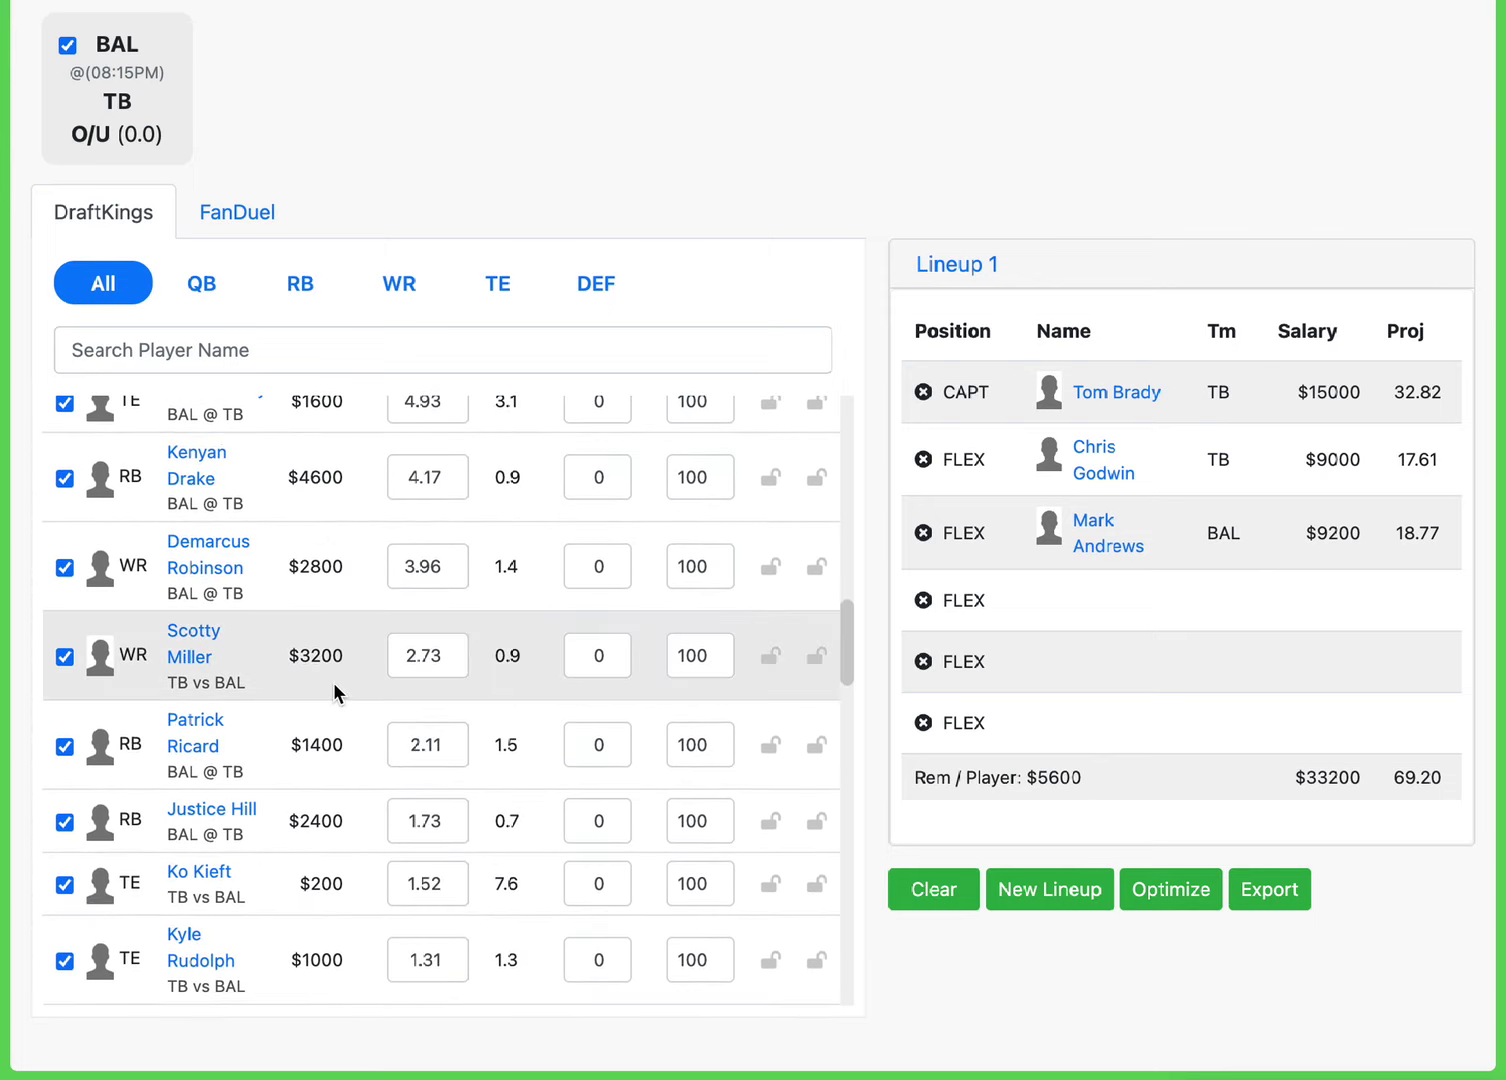
{"action": "scroll", "coordinate": [258, 689], "scroll_direction": "down", "scroll_amount": 1}
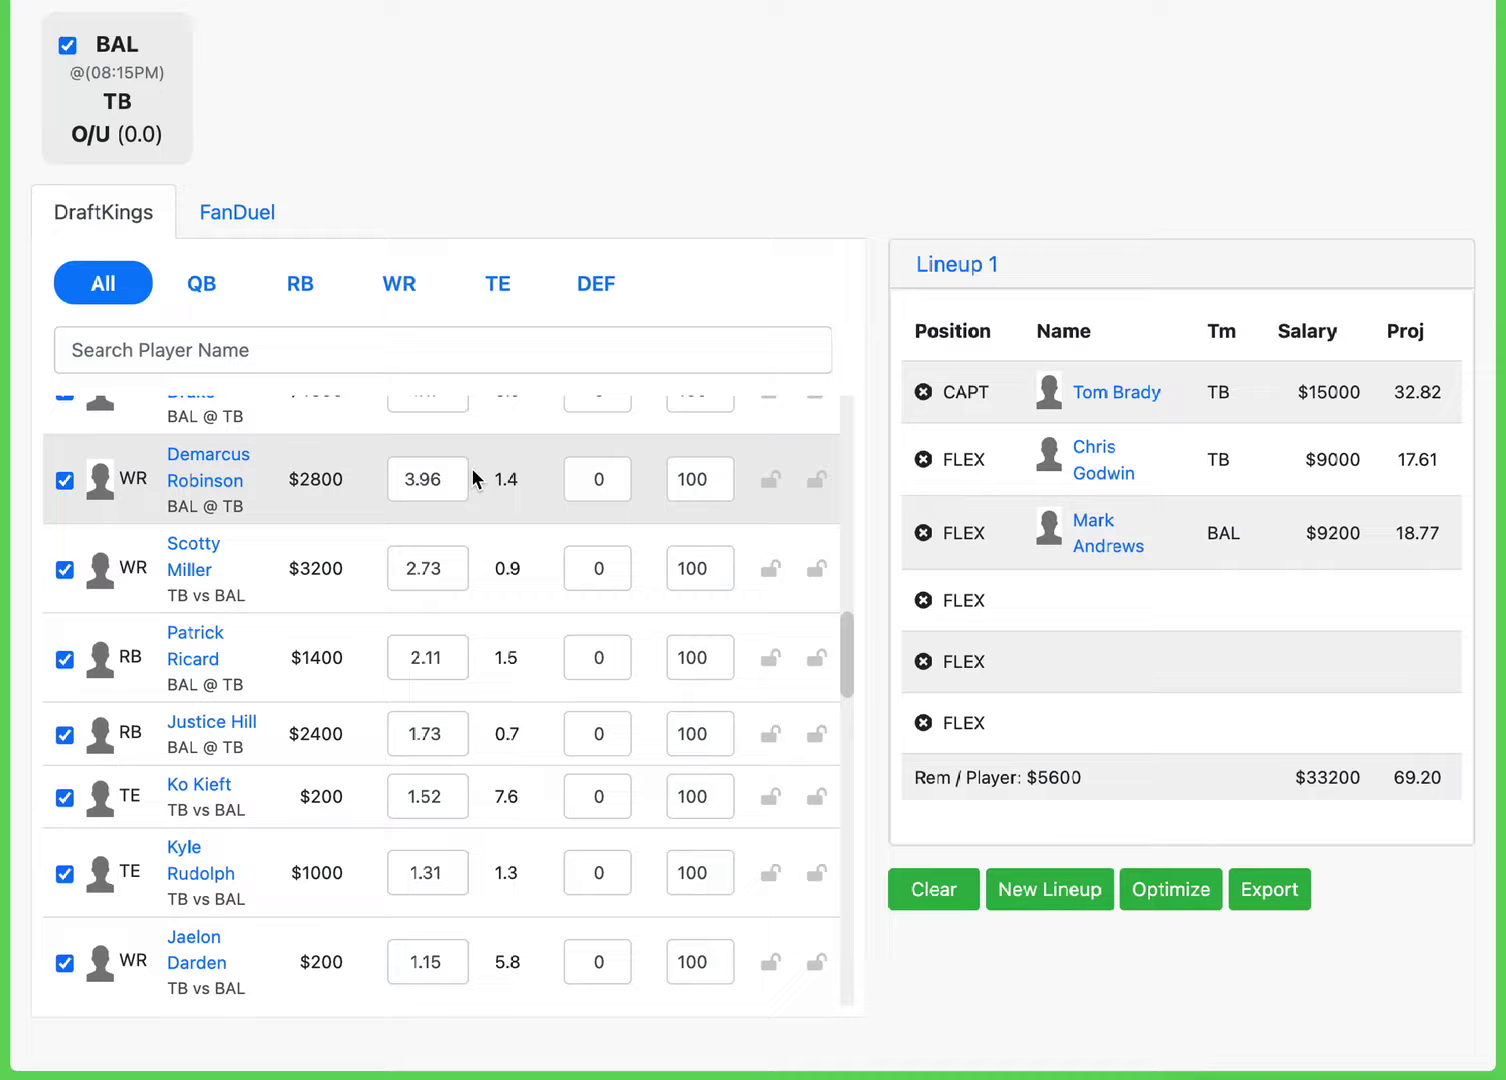
{"action": "scroll", "coordinate": [477, 482], "scroll_direction": "up", "scroll_amount": 10}
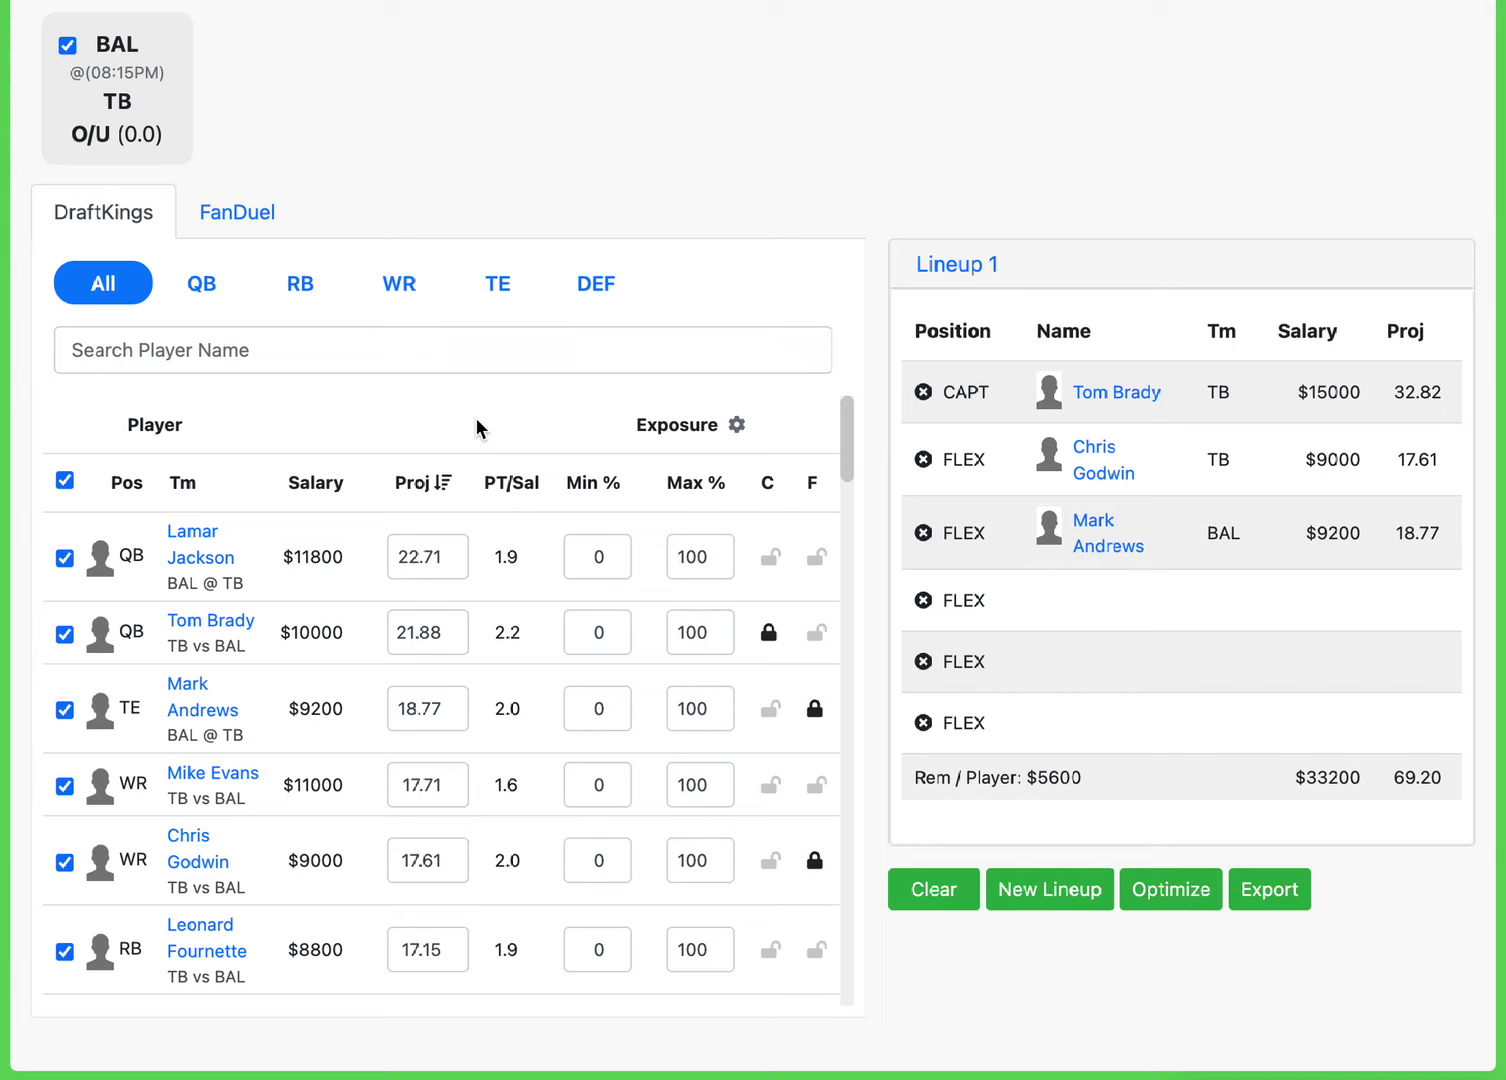
{"action": "scroll", "coordinate": [475, 419], "scroll_direction": "up", "scroll_amount": 1}
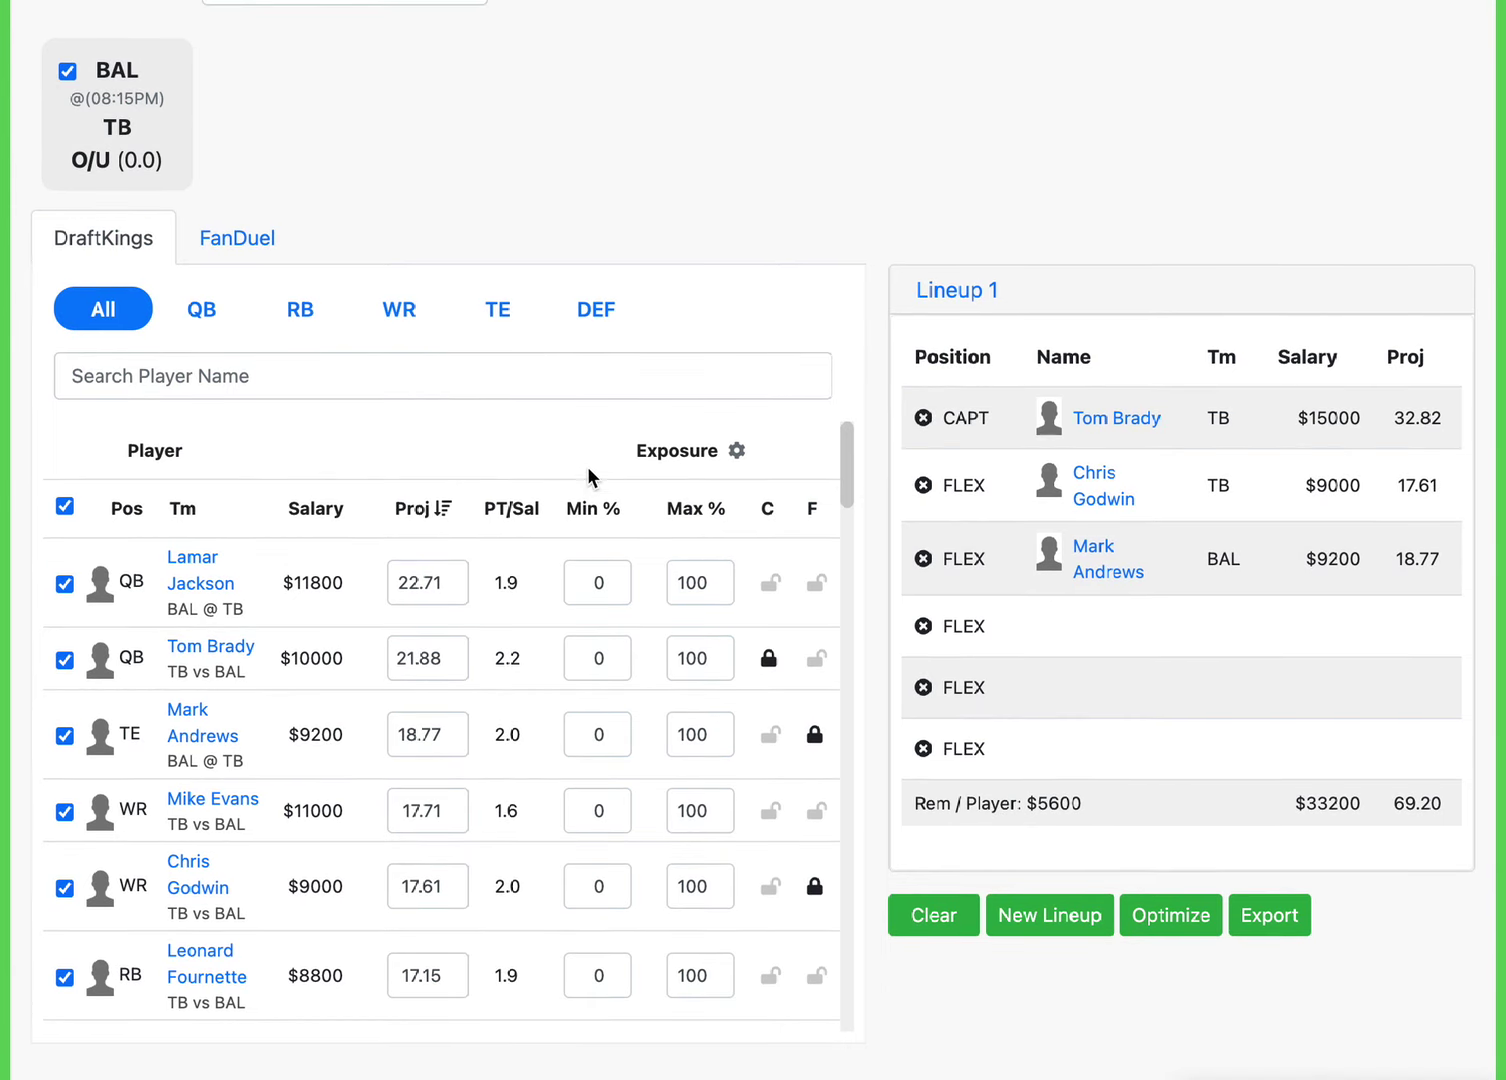